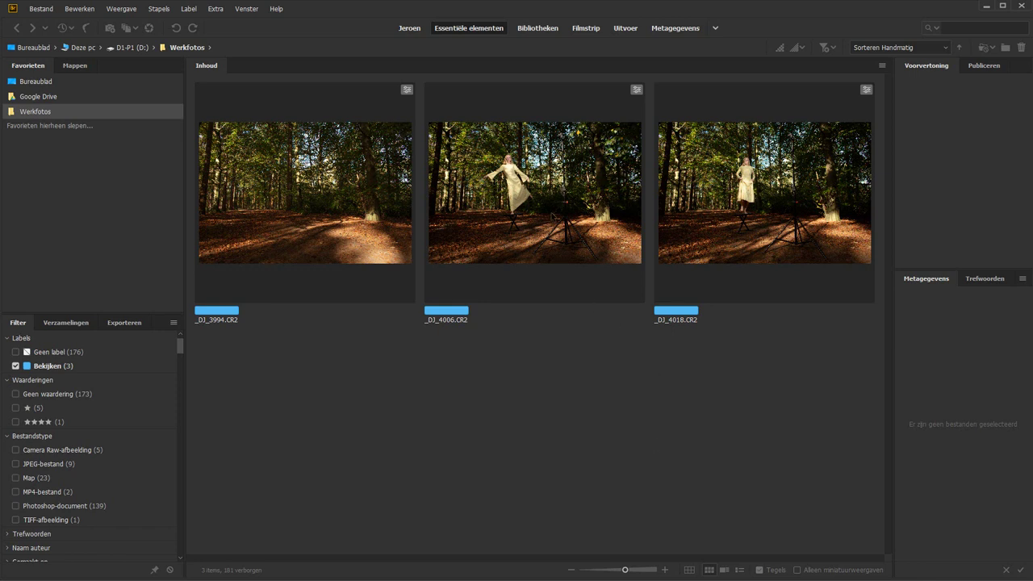
# Select the _DJ_4006.CR2 thumbnail to show its preview and camera EXIF metadata
pyautogui.click(582, 295)
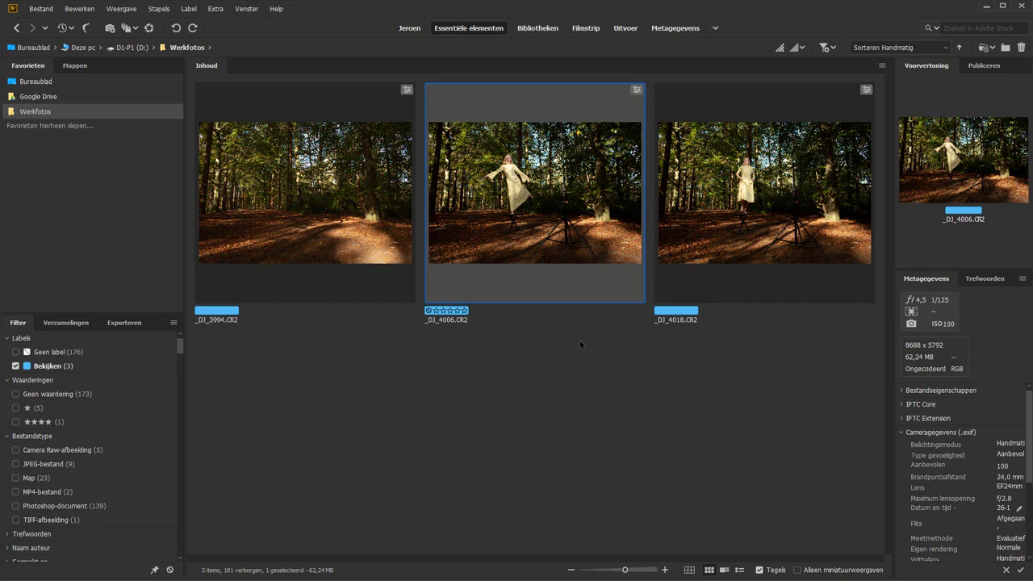
# Enlarge the thumbnails and scroll through the three forest photos at large size
pyautogui.hotkey('ctrl', '+')
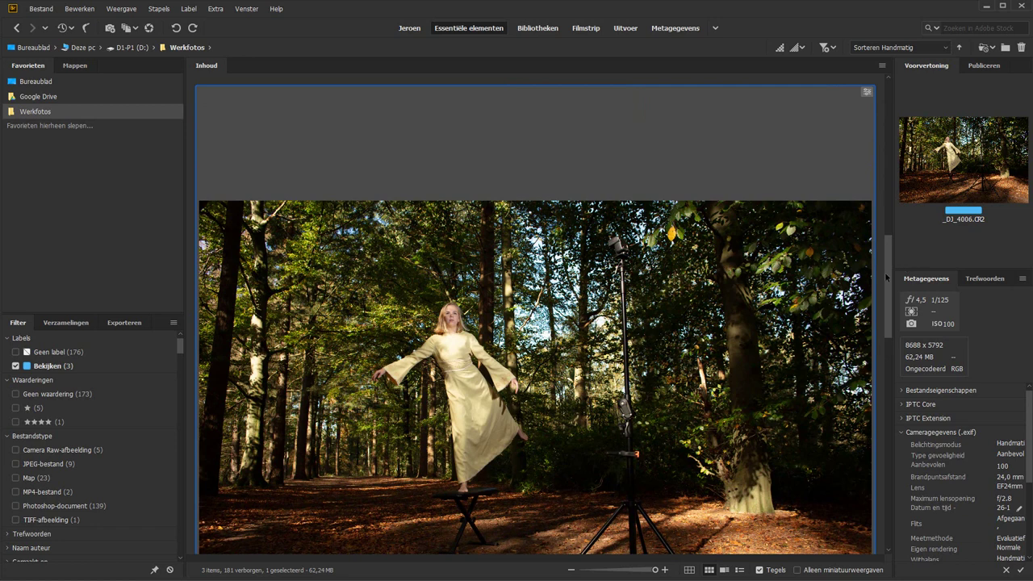
pyautogui.moveTo(891, 269); pyautogui.dragTo(899, 289)
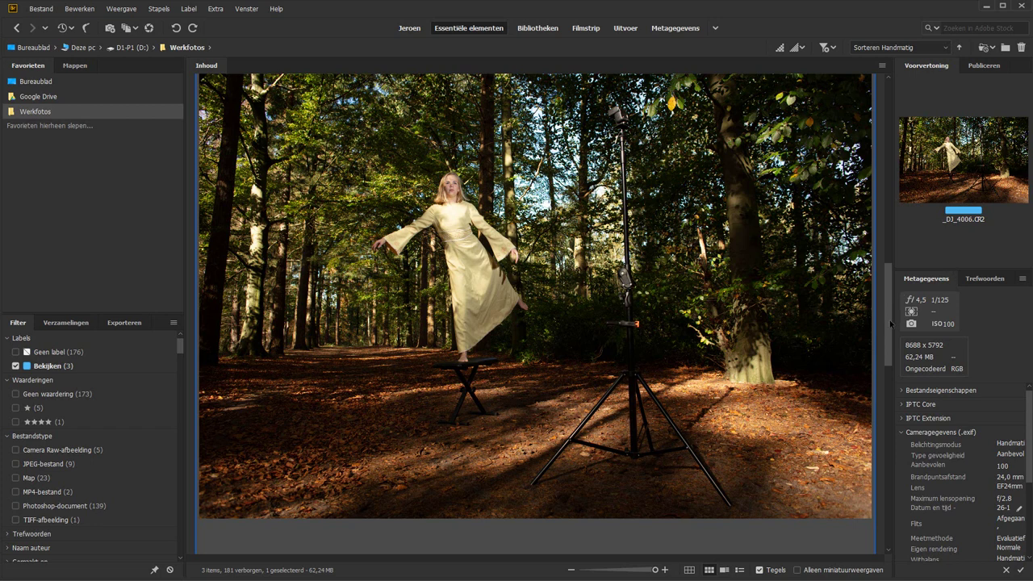
pyautogui.moveTo(890, 321); pyautogui.dragTo(887, 165)
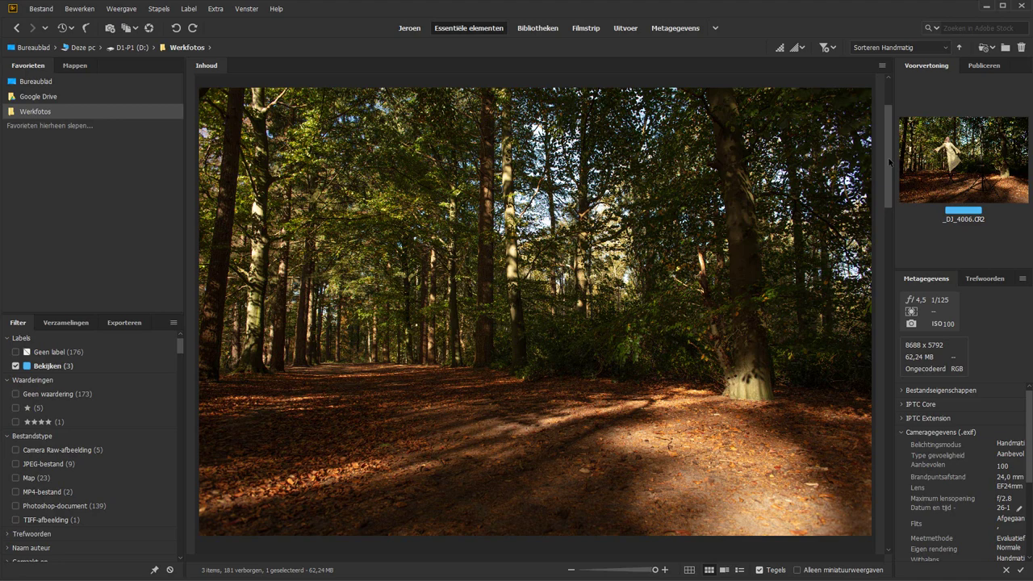
pyautogui.moveTo(888, 161)
pyautogui.mouseDown()
pyautogui.moveTo(902, 490)
pyautogui.moveTo(906, 468)
pyautogui.mouseUp()
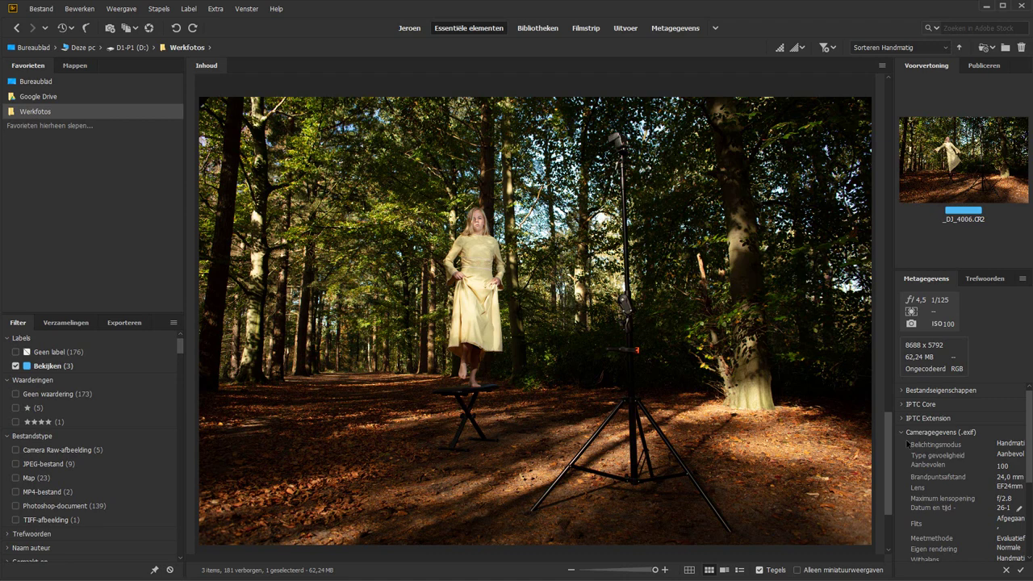
# Select all three CR2 photos, open them in Camera Raw, then open them in Photoshop as smart objects
pyautogui.click(570, 569)
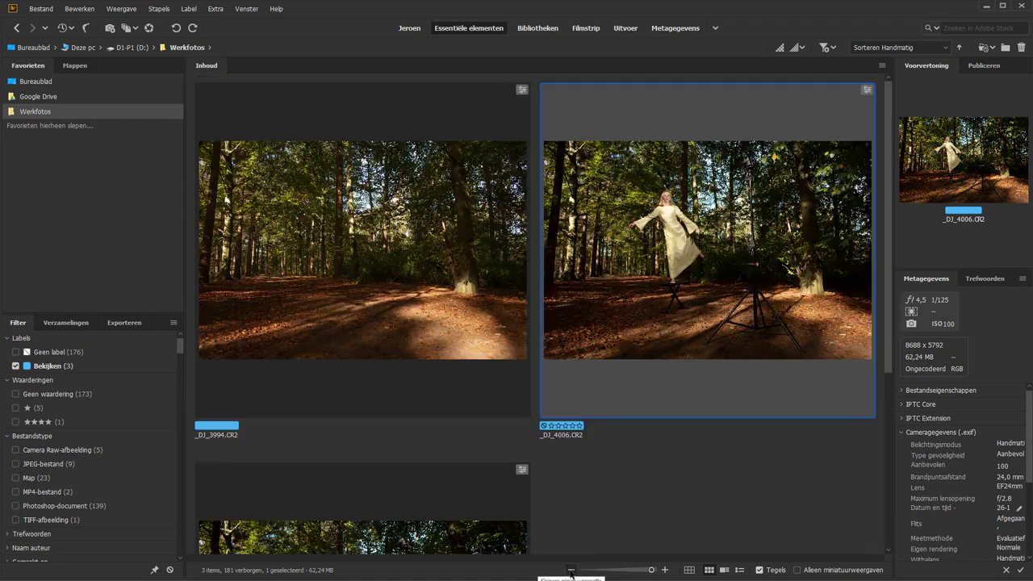
pyautogui.click(587, 493)
pyautogui.hotkey('ctrl', 'a')
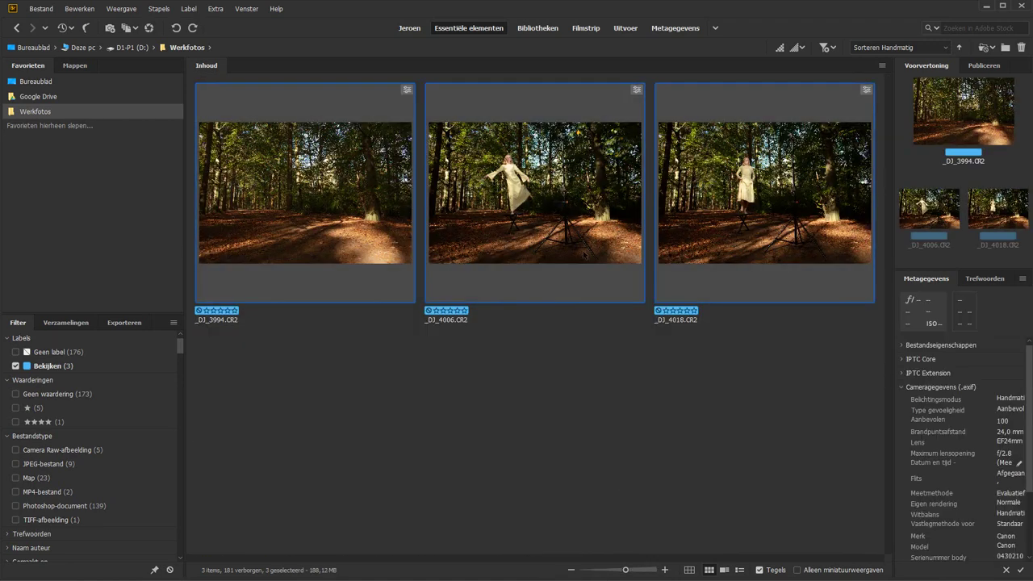
pyautogui.rightClick(553, 160)
pyautogui.click(564, 172)
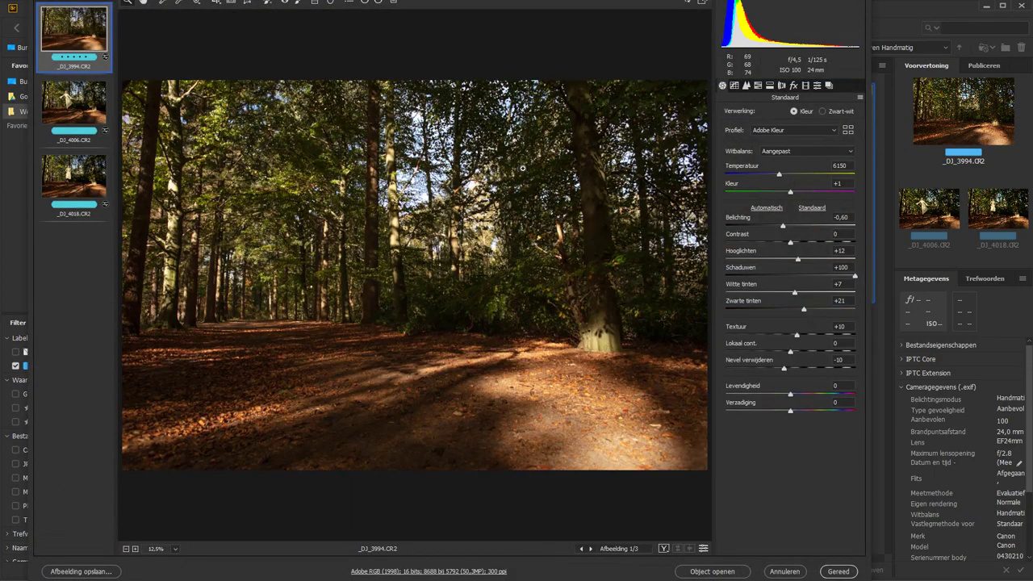
pyautogui.click(711, 571)
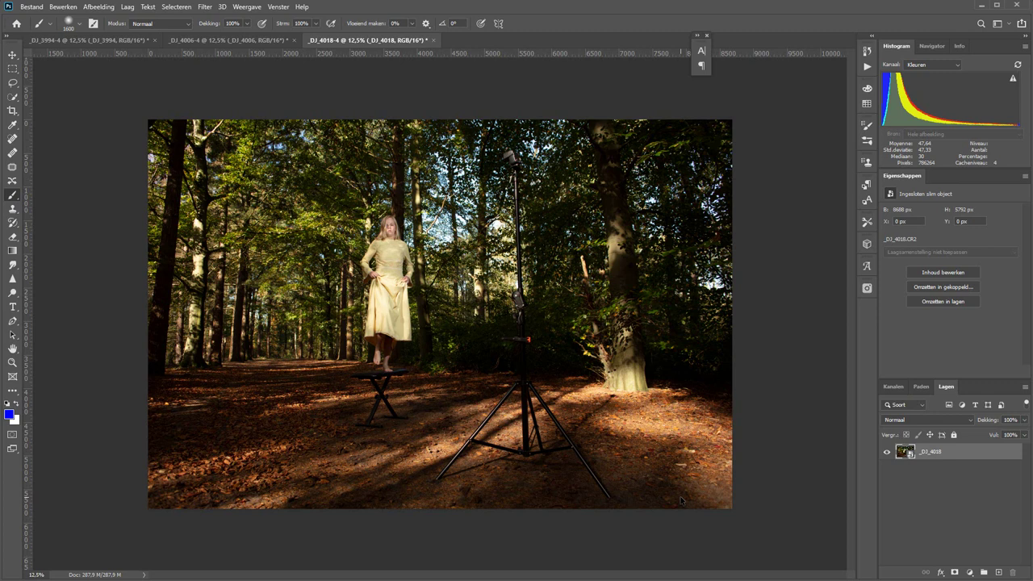
# Switch from the _DJ_4006 dancer document to the empty forest-path document _DJ_3994
pyautogui.click(235, 44)
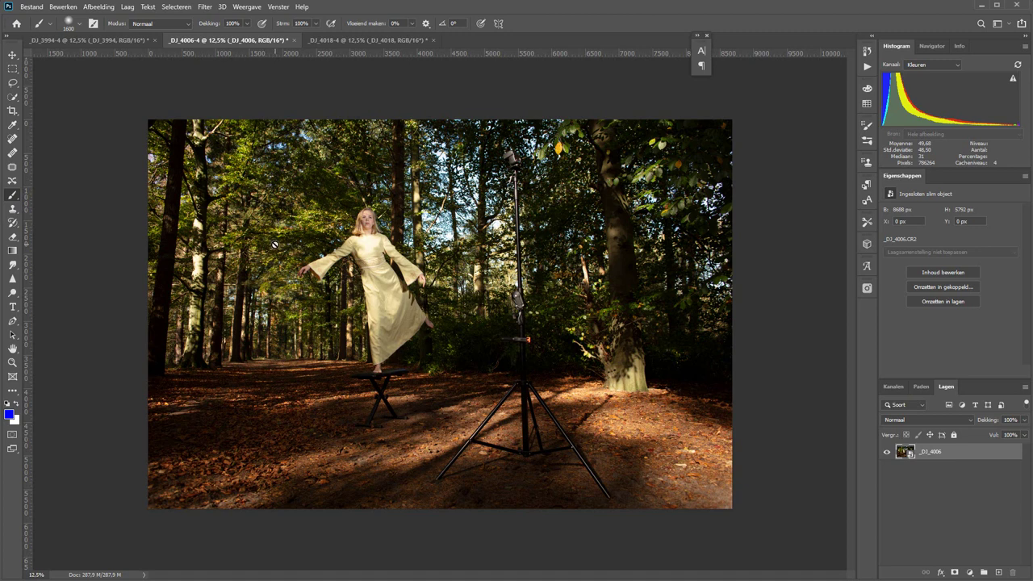
pyautogui.click(106, 39)
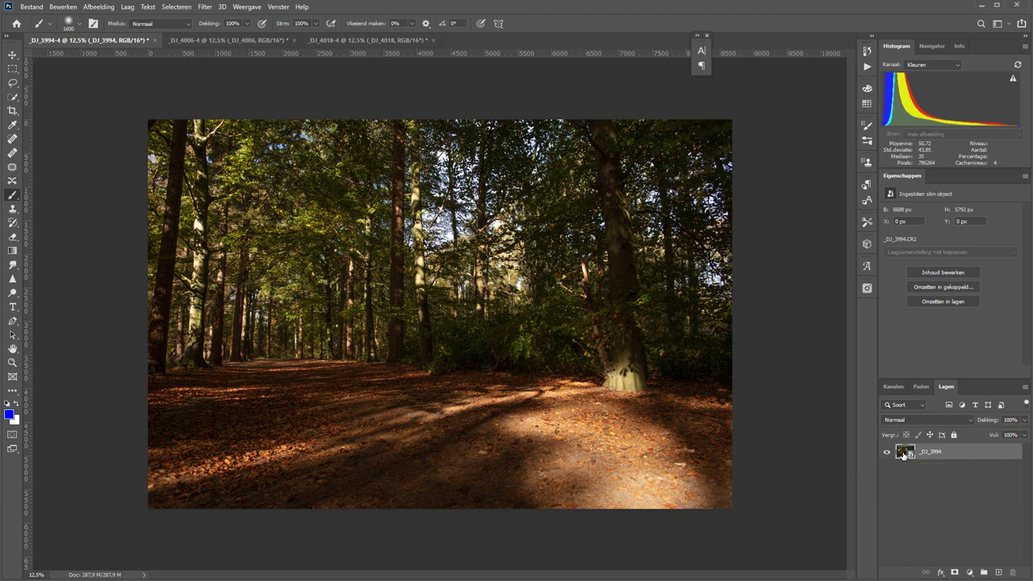
# Drag the _DJ_3994 layer into _DJ_4006 and centre it horizontally and vertically on the canvas
pyautogui.moveTo(903, 453); pyautogui.dragTo(216, 40)
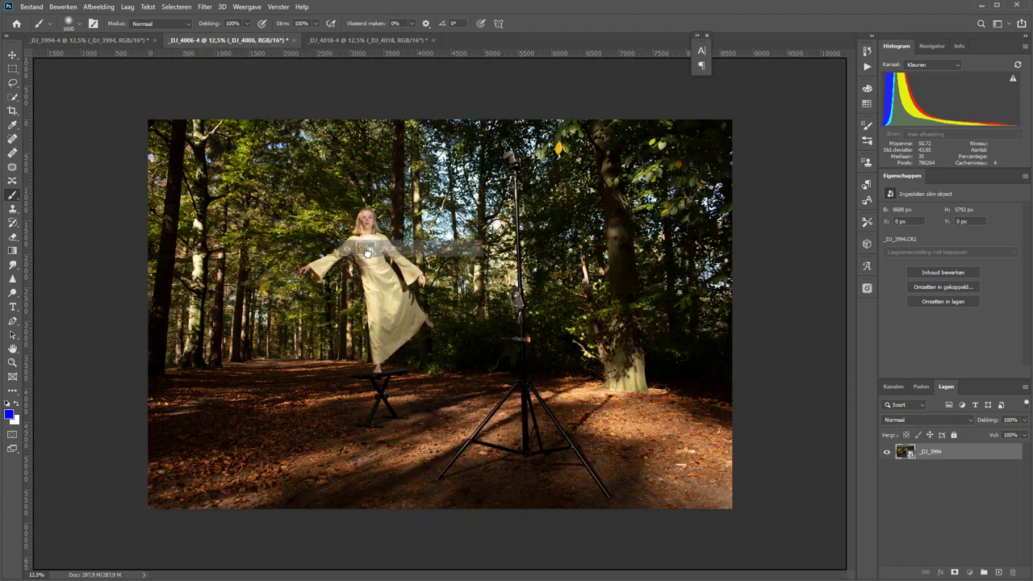
pyautogui.moveTo(216, 40)
pyautogui.mouseDown()
pyautogui.moveTo(443, 305)
pyautogui.moveTo(473, 377)
pyautogui.mouseUp()
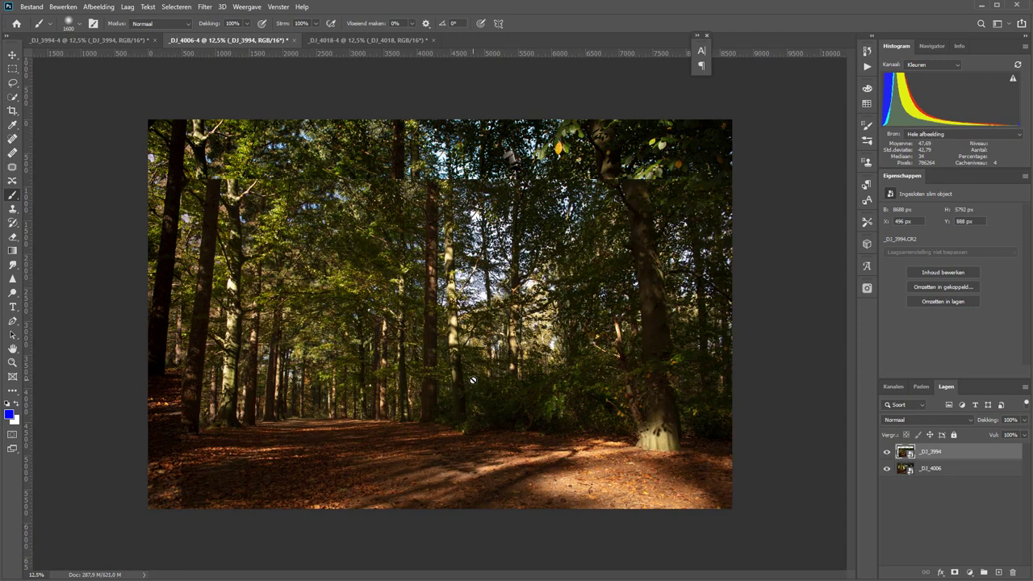
pyautogui.click(12, 55)
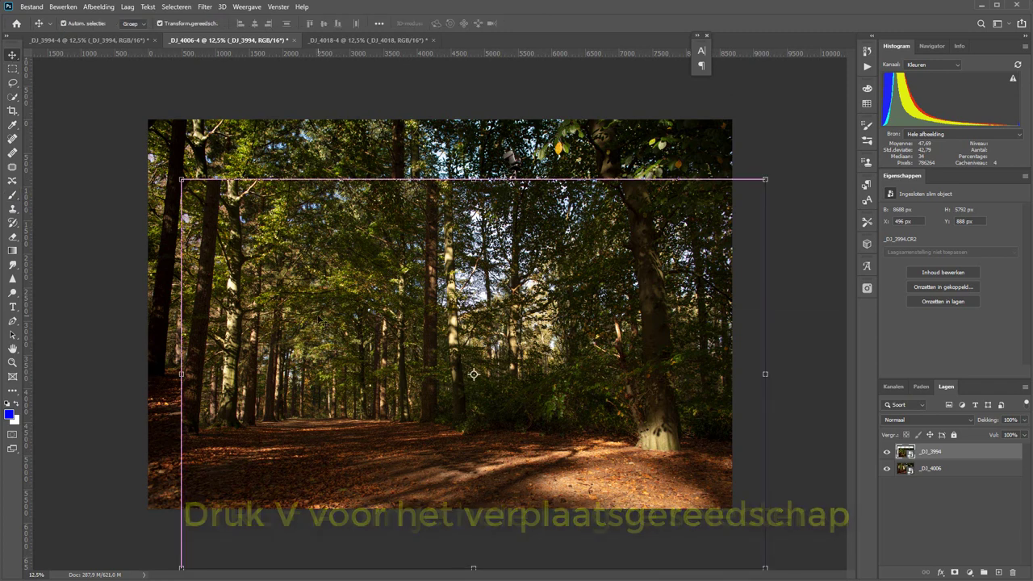
pyautogui.hotkey('ctrl', 'a')
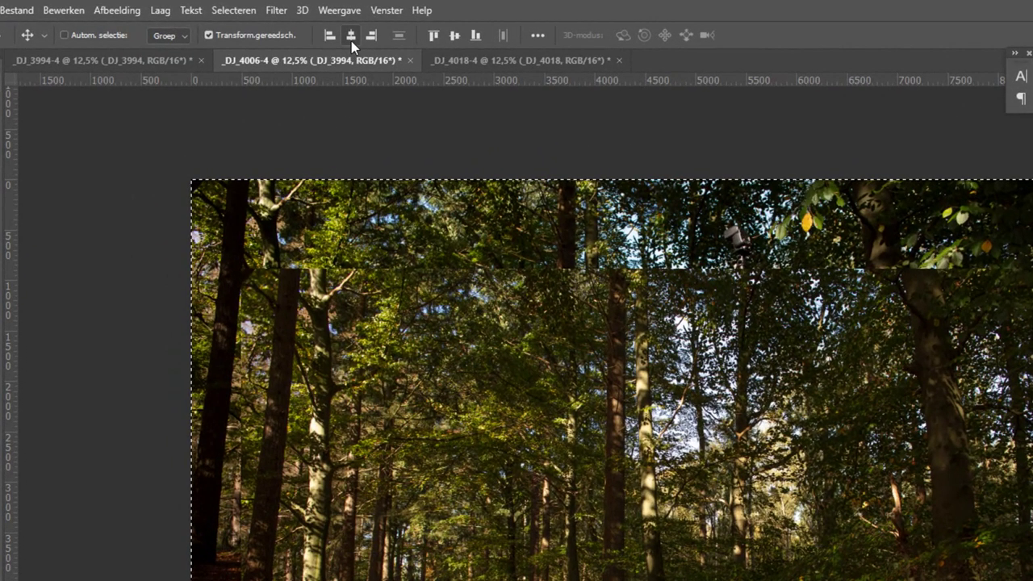
pyautogui.click(351, 36)
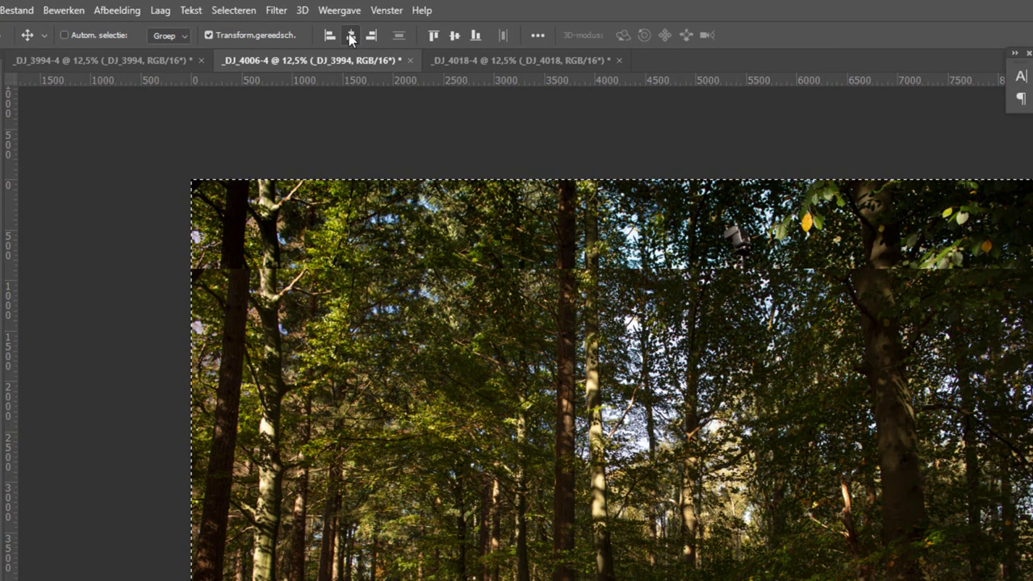
pyautogui.click(455, 36)
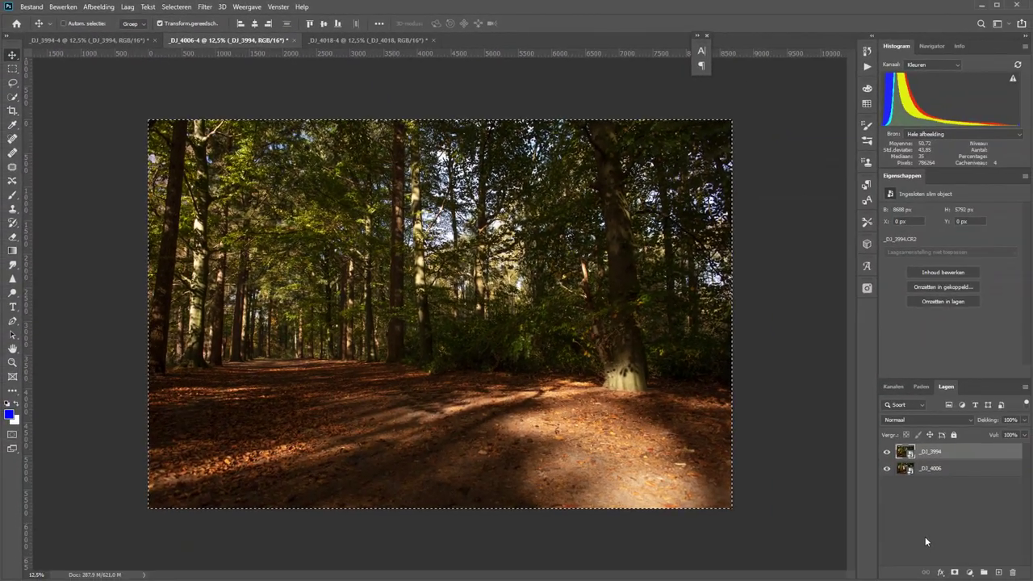
pyautogui.hotkey('ctrl', 'd')
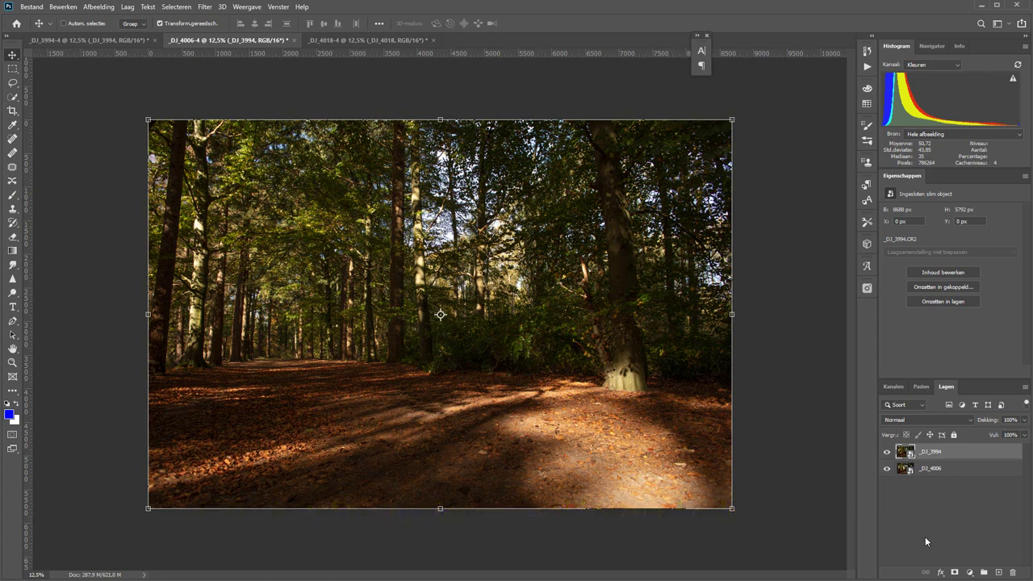
# Toggle the _DJ_3994 layer off and on to compare, then add a black layer mask to it
pyautogui.click(887, 452)
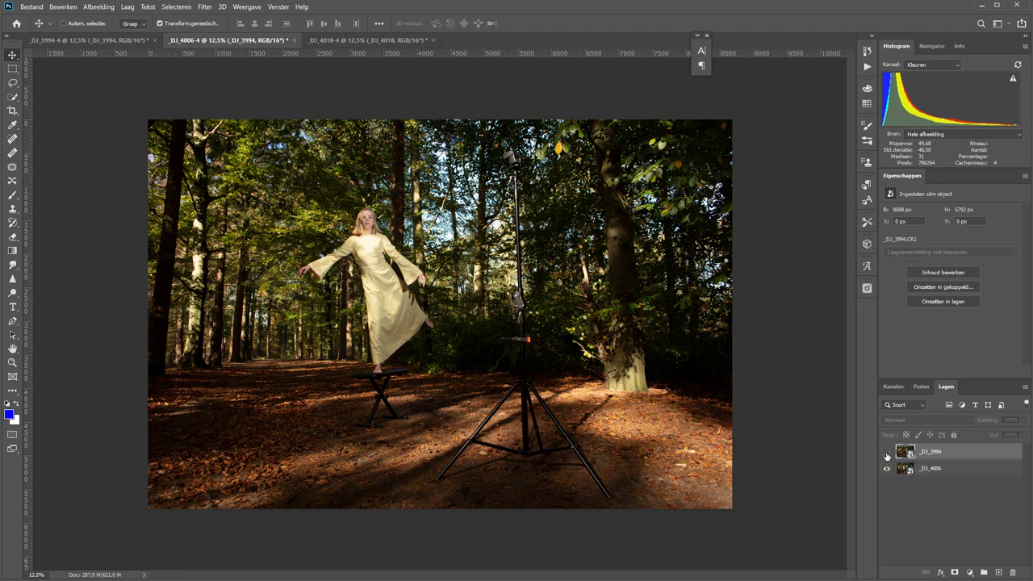
pyautogui.click(887, 454)
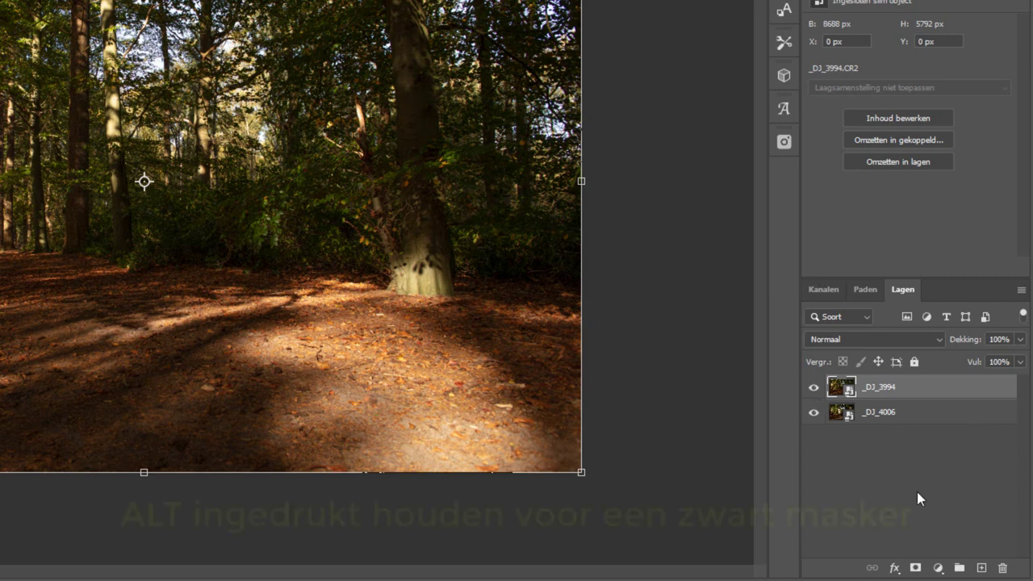
pyautogui.keyDown('alt'); pyautogui.click(915, 568); pyautogui.keyUp('alt')
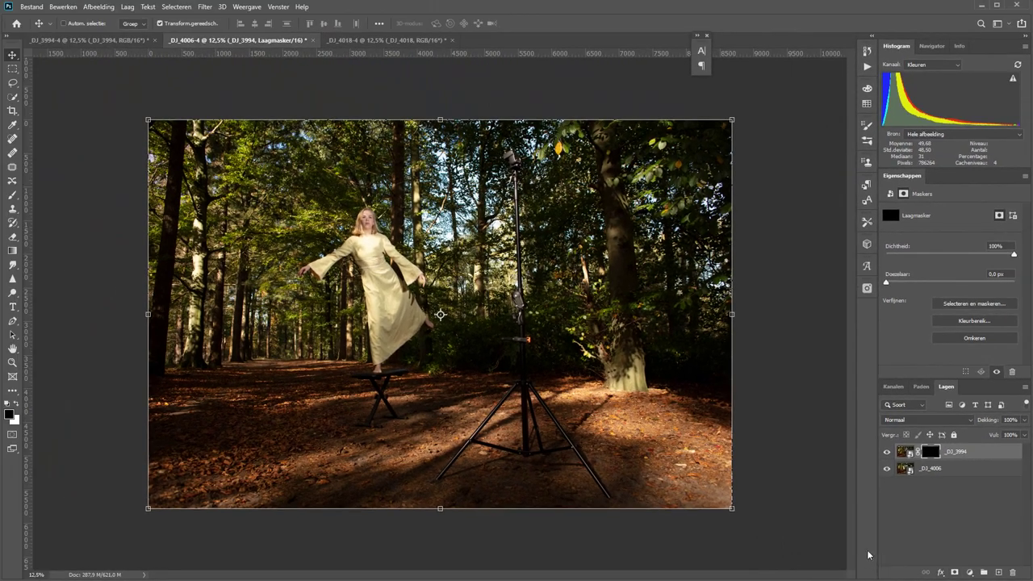
# Zoom in on the stool and set a white 91 px brush on the forest layer's mask
pyautogui.press('z')
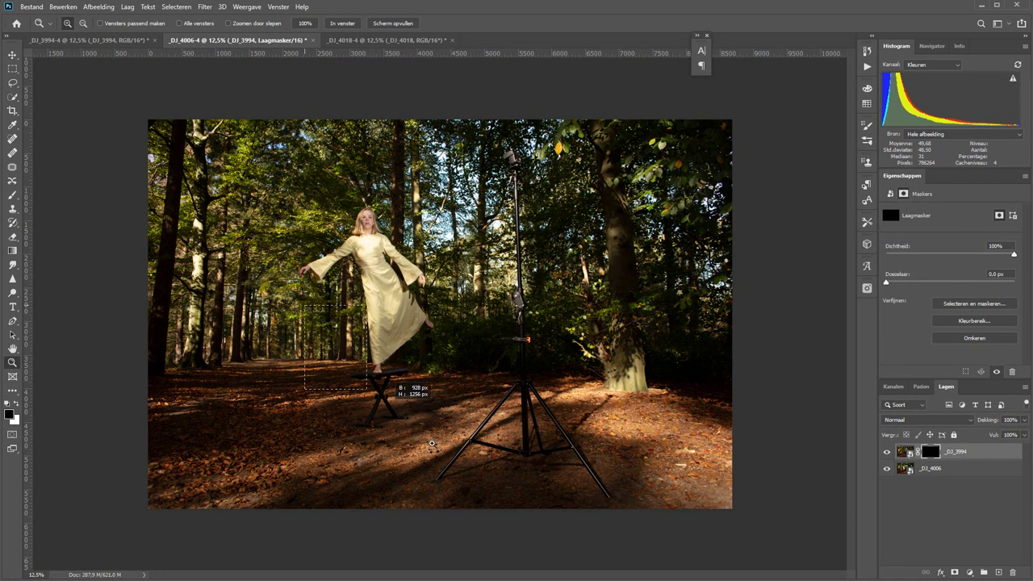
pyautogui.moveTo(473, 448)
pyautogui.mouseDown()
pyautogui.moveTo(214, 212)
pyautogui.moveTo(611, 528)
pyautogui.mouseUp()
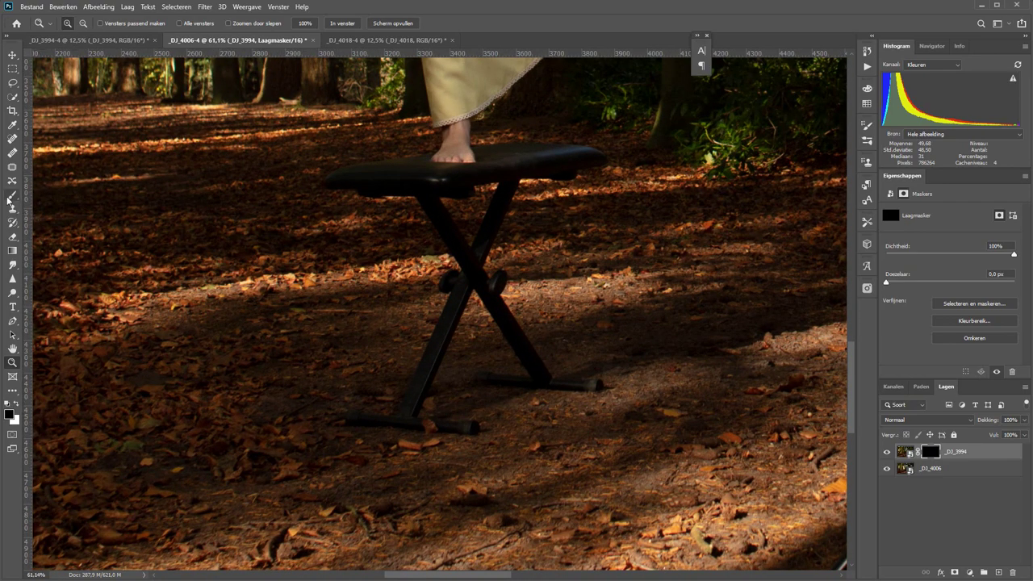
pyautogui.press('b')
pyautogui.press('x')
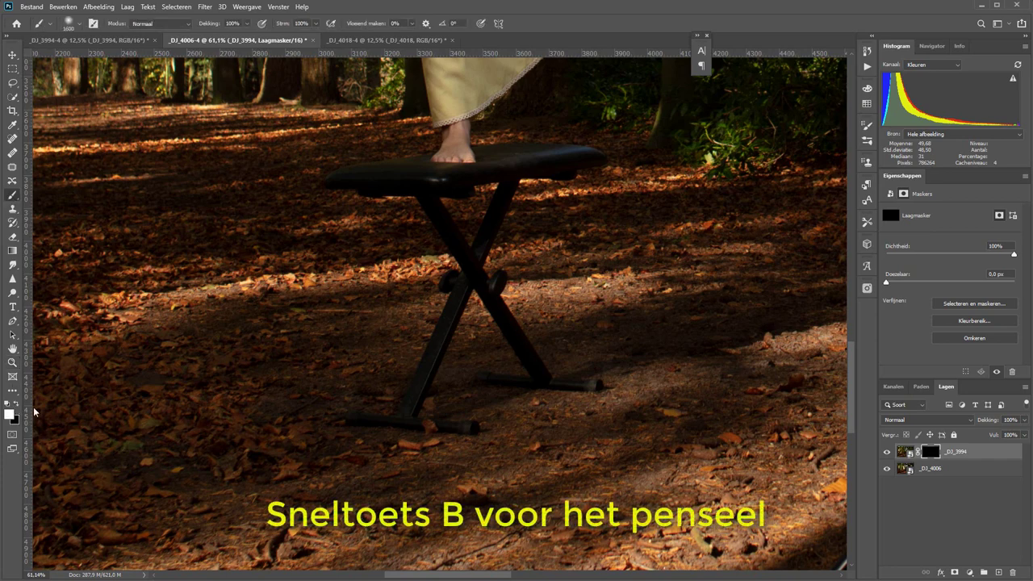
pyautogui.rightClick(595, 373)
pyautogui.moveTo(695, 396); pyautogui.dragTo(676, 397)
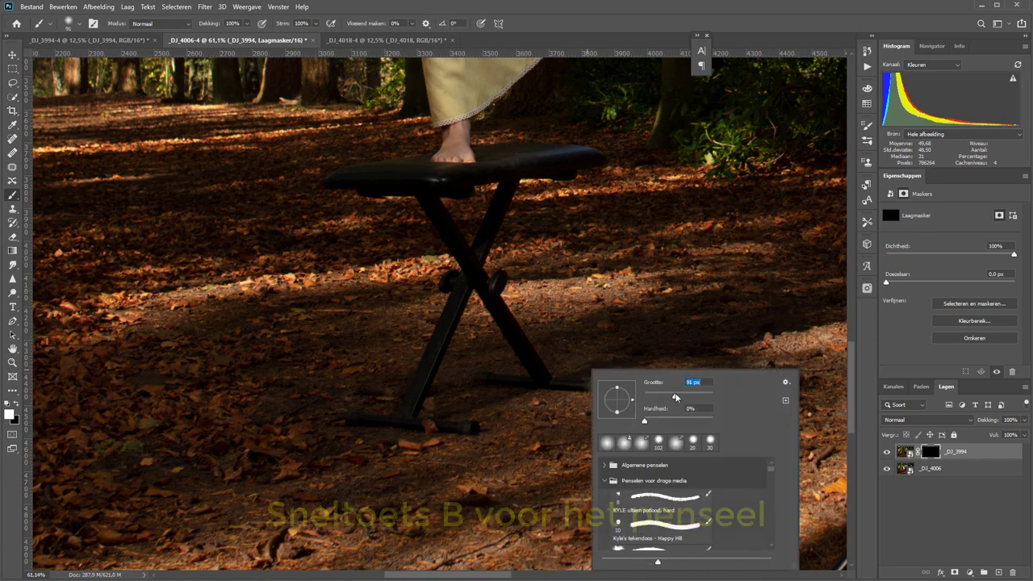
pyautogui.click(969, 500)
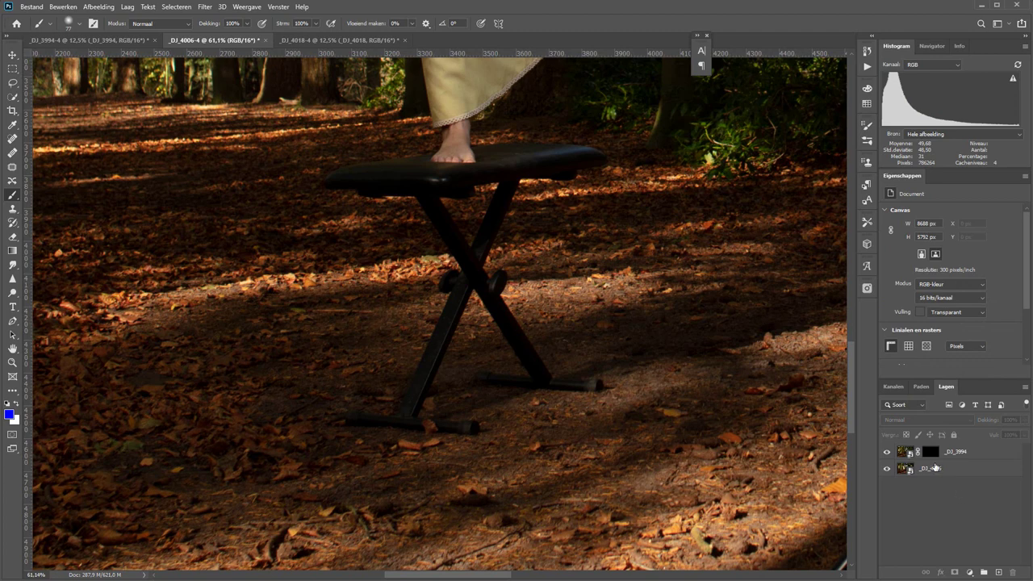
pyautogui.click(930, 452)
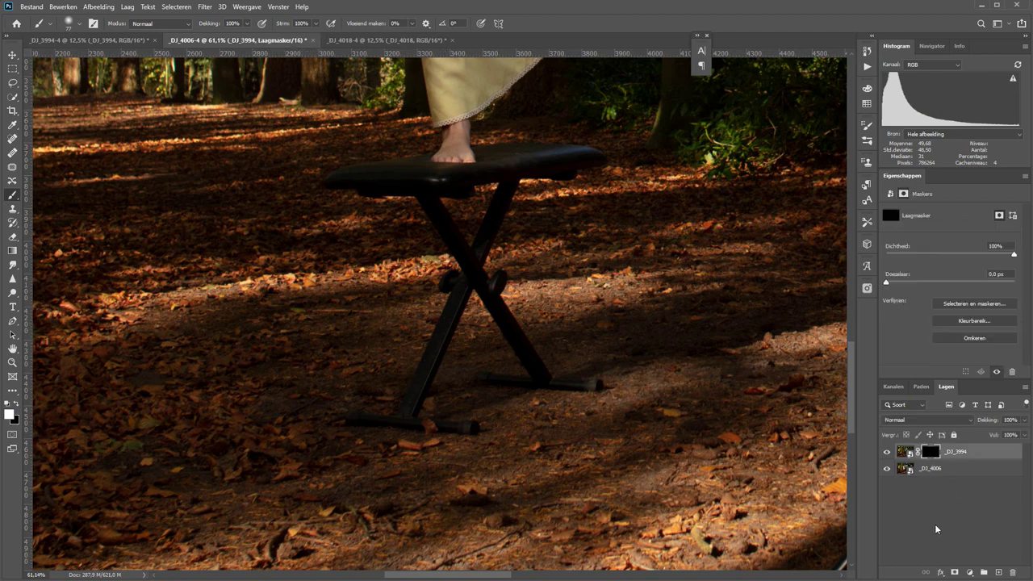
# Paint out the stool's foot bar, legs, crossbar and seat, sizing the brush between 250 and 125 px
pyautogui.moveTo(345, 420)
pyautogui.mouseDown()
pyautogui.moveTo(473, 431)
pyautogui.moveTo(334, 426)
pyautogui.mouseUp()
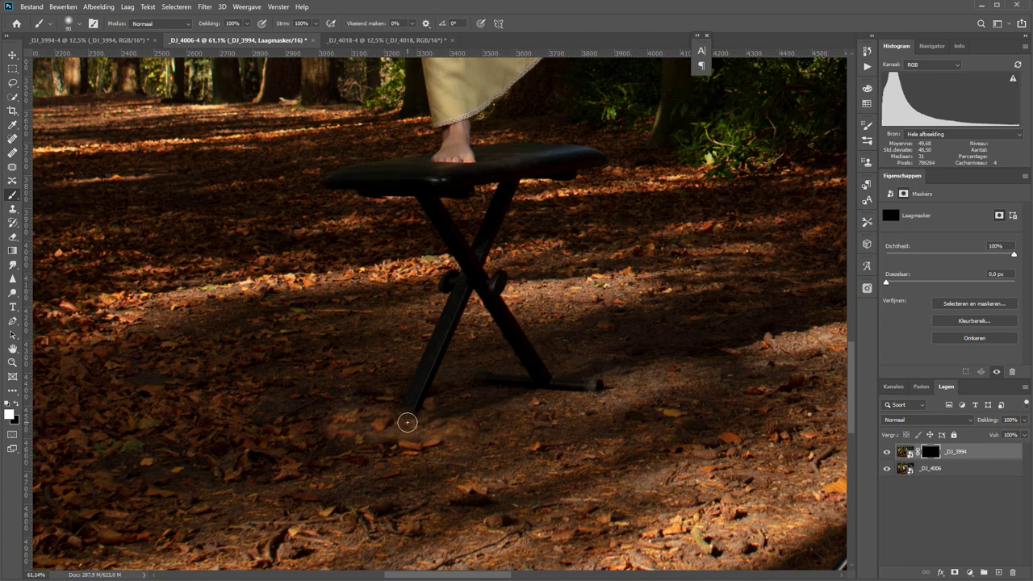
pyautogui.press(']')
pyautogui.press(']')
pyautogui.press(']')
pyautogui.press(']')
pyautogui.press(']')
pyautogui.press(']')
pyautogui.moveTo(433, 353)
pyautogui.mouseDown()
pyautogui.moveTo(477, 325)
pyautogui.moveTo(602, 369)
pyautogui.moveTo(587, 177)
pyautogui.moveTo(560, 169)
pyautogui.moveTo(443, 231)
pyautogui.moveTo(377, 205)
pyautogui.moveTo(376, 169)
pyautogui.moveTo(316, 189)
pyautogui.mouseUp()
pyautogui.press('[')
pyautogui.press('[')
pyautogui.press('[')
pyautogui.moveTo(389, 177); pyautogui.dragTo(473, 185)
pyautogui.press('[')
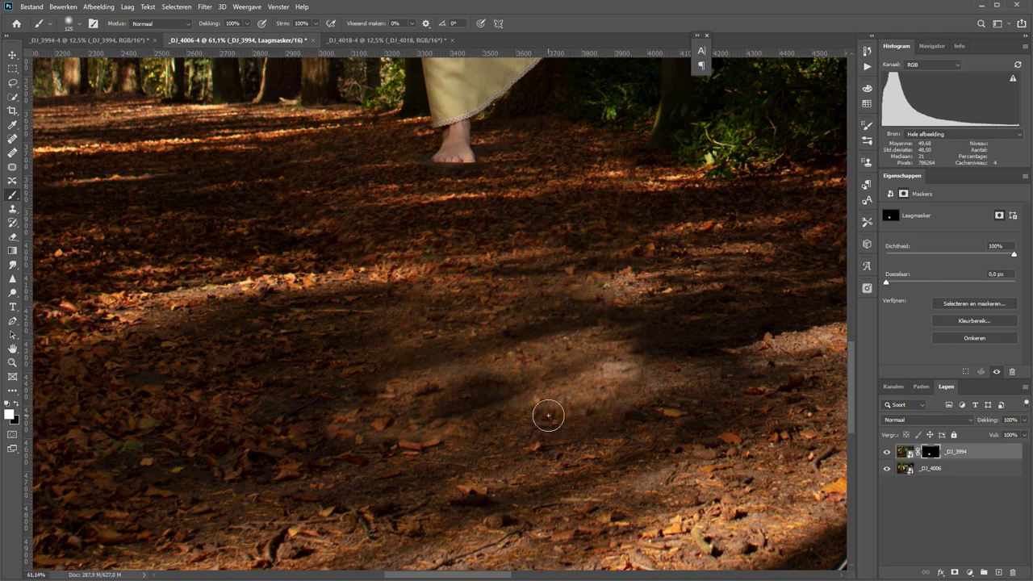
pyautogui.hotkey('ctrl', '-')
pyautogui.hotkey('ctrl', '-')
pyautogui.hotkey('ctrl', '-')
# Paint out the tripod legs, ground stick, shadow stripe, pole and flash head on the mask
pyautogui.moveTo(551, 417); pyautogui.dragTo(261, 393)
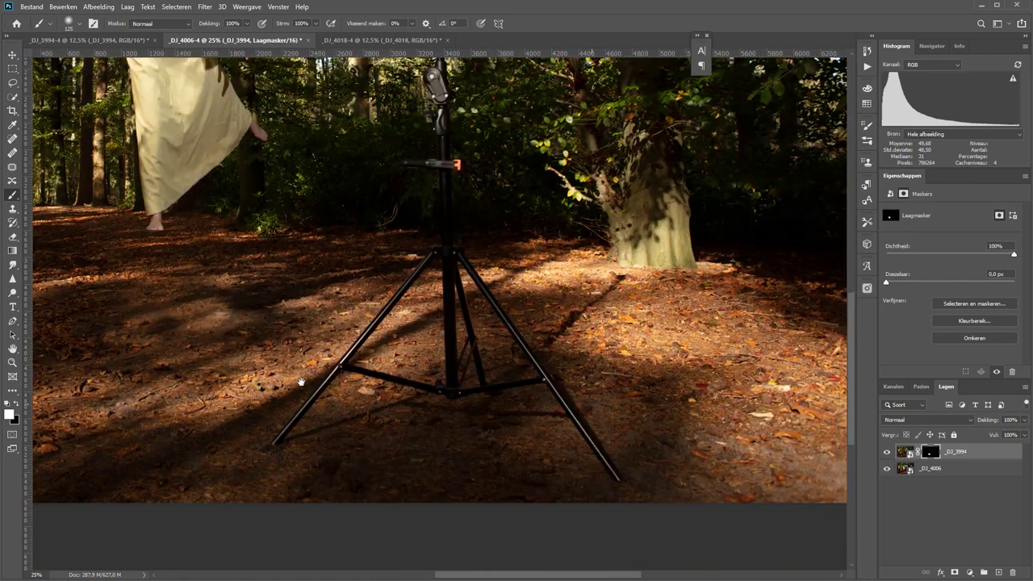
pyautogui.press(']')
pyautogui.press(']')
pyautogui.press(']')
pyautogui.moveTo(266, 459)
pyautogui.mouseDown()
pyautogui.moveTo(312, 383)
pyautogui.moveTo(438, 253)
pyautogui.moveTo(604, 473)
pyautogui.moveTo(474, 350)
pyautogui.moveTo(420, 392)
pyautogui.moveTo(553, 468)
pyautogui.mouseUp()
pyautogui.moveTo(556, 341); pyautogui.dragTo(618, 286)
pyautogui.moveTo(644, 366); pyautogui.dragTo(657, 492)
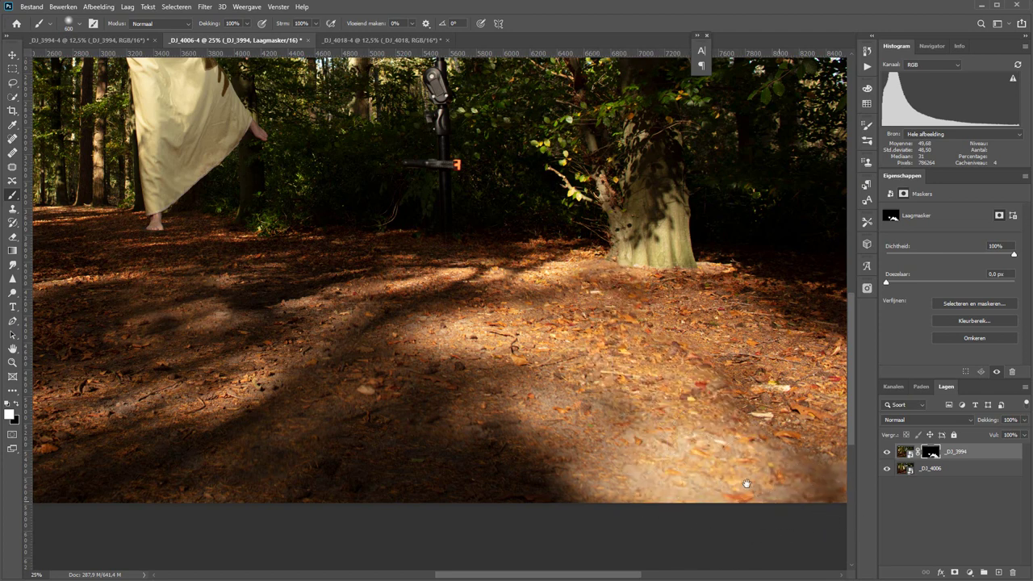
pyautogui.hscroll(5, 710, 510)
pyautogui.scroll(5, 565, 380)
pyautogui.hscroll(-5, 565, 380)
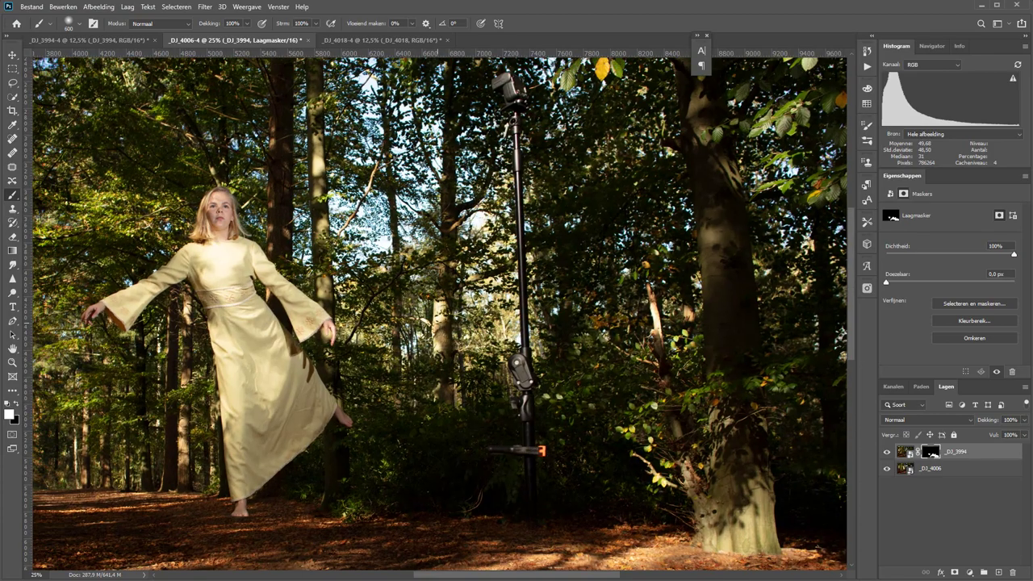
pyautogui.moveTo(525, 372); pyautogui.dragTo(512, 89)
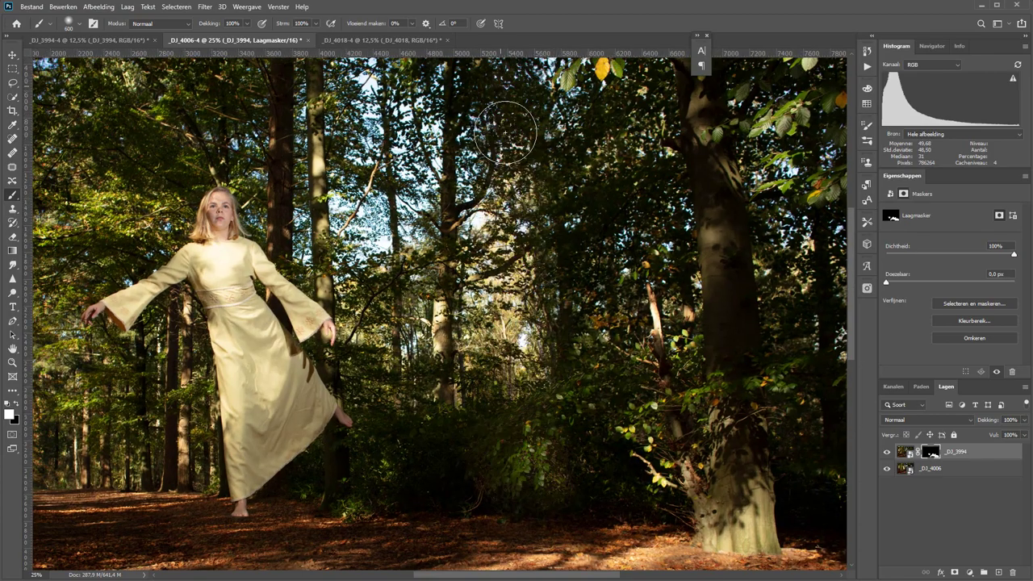
pyautogui.scroll(-3, 675, 485)
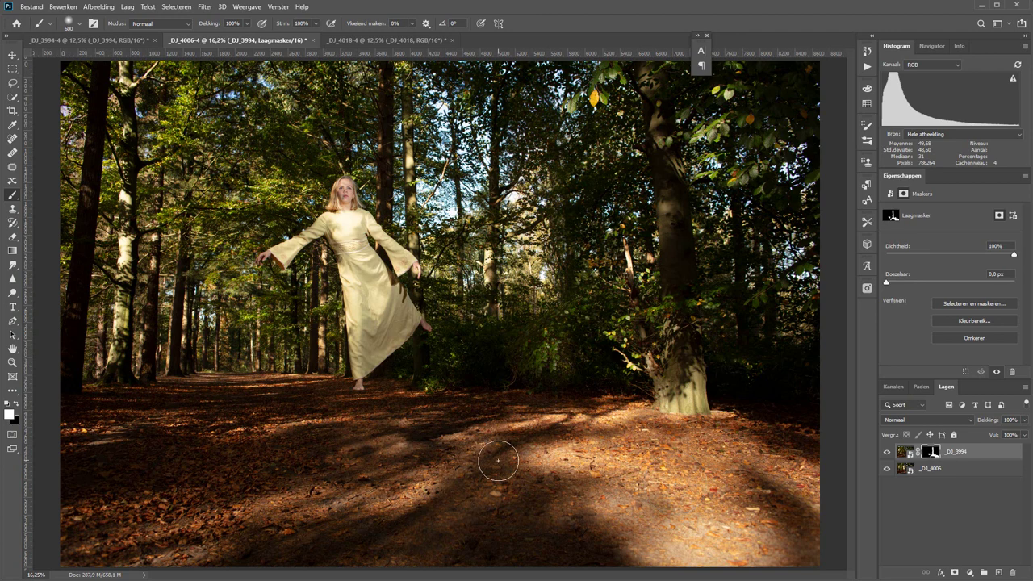
# In _DJ_4018, zoom in on the stool and lasso the dancer's lower legs and feet
pyautogui.hotkey('ctrl', 'Tab')
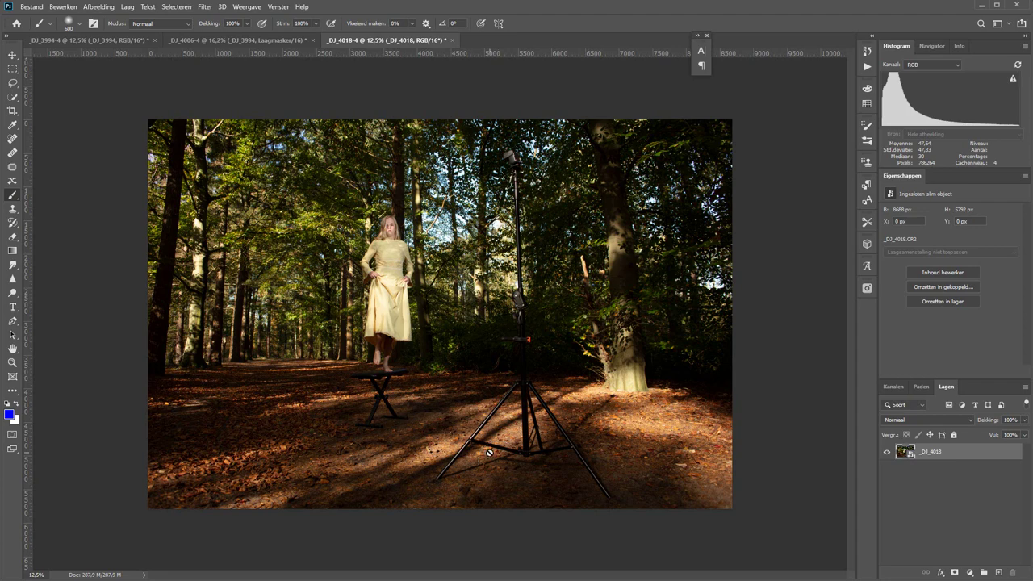
pyautogui.press('z')
pyautogui.moveTo(366, 380); pyautogui.dragTo(453, 426)
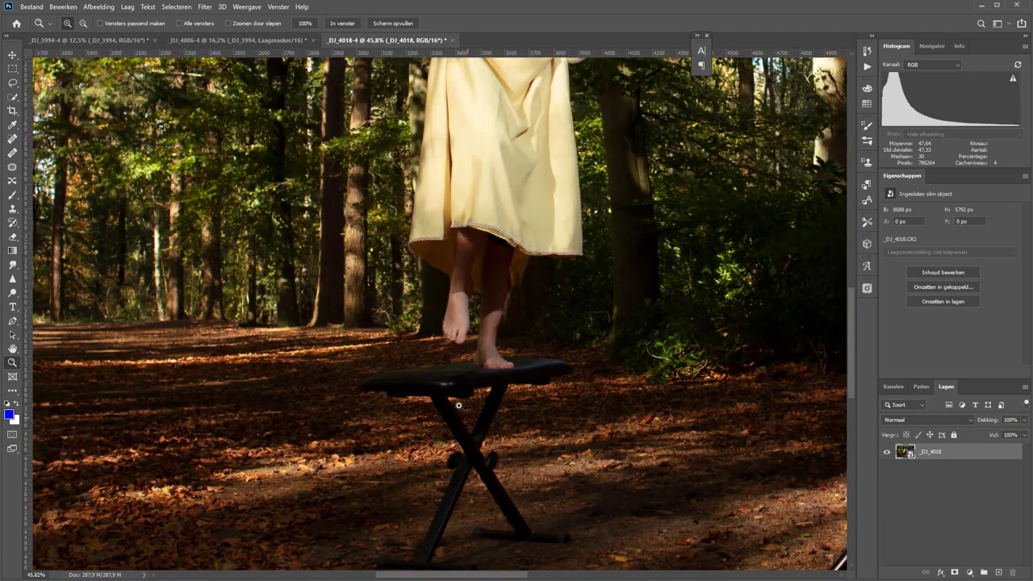
pyautogui.press('l')
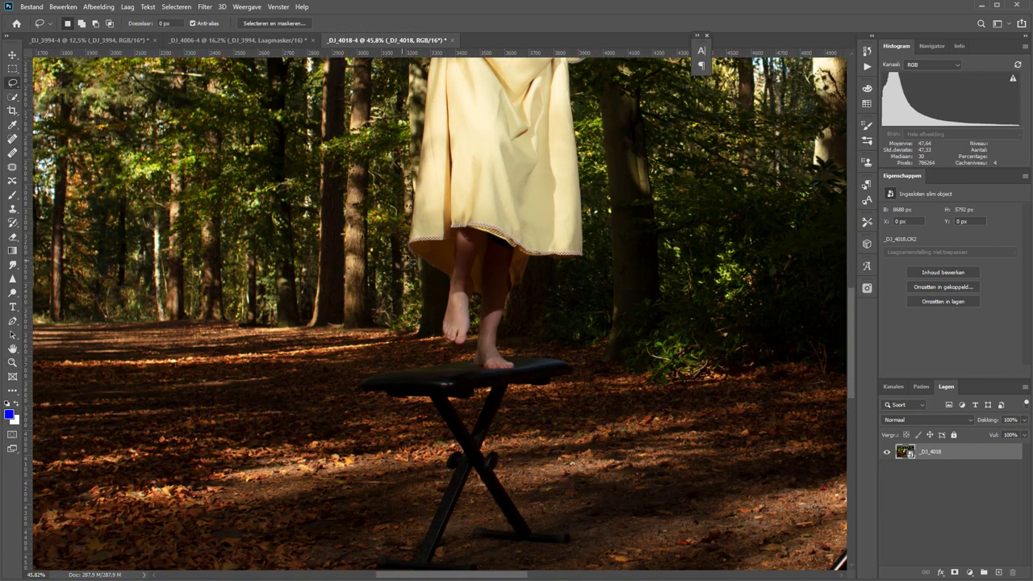
pyautogui.moveTo(456, 246); pyautogui.dragTo(515, 303)
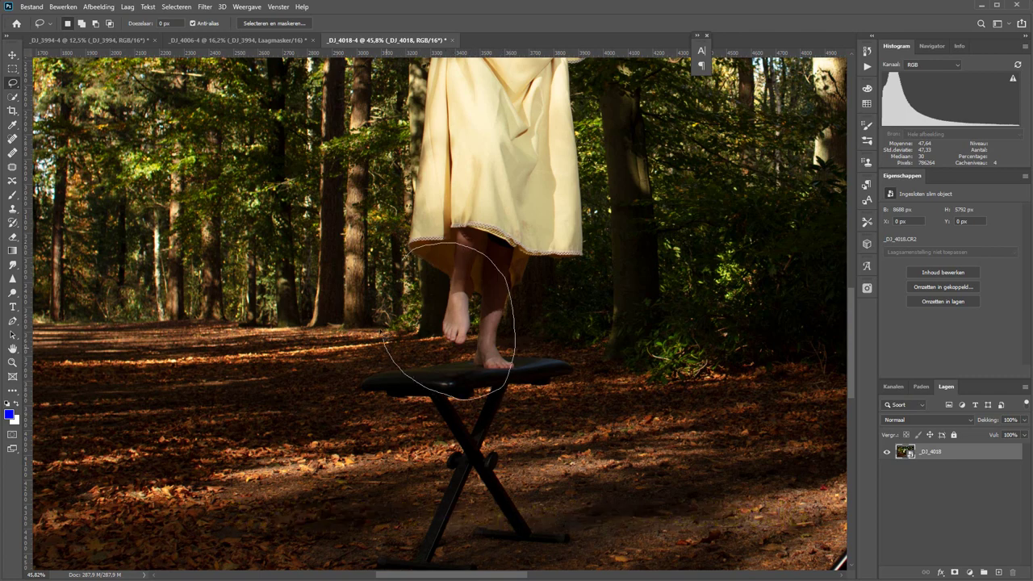
pyautogui.moveTo(444, 397); pyautogui.dragTo(384, 336)
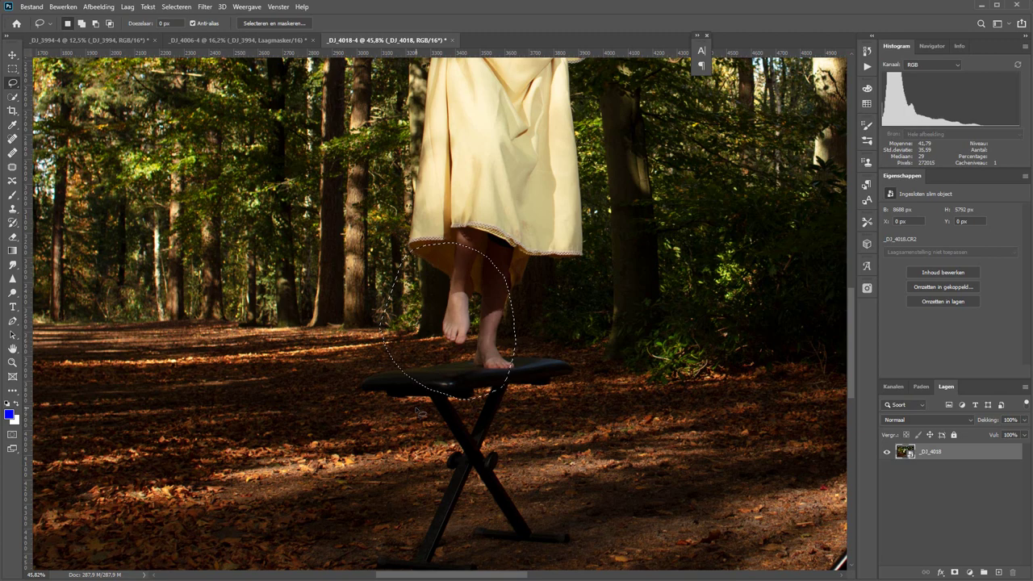
# Paste the legs into _DJ_4006 as Laag 1 and move them below the skirt hem
pyautogui.click(250, 39)
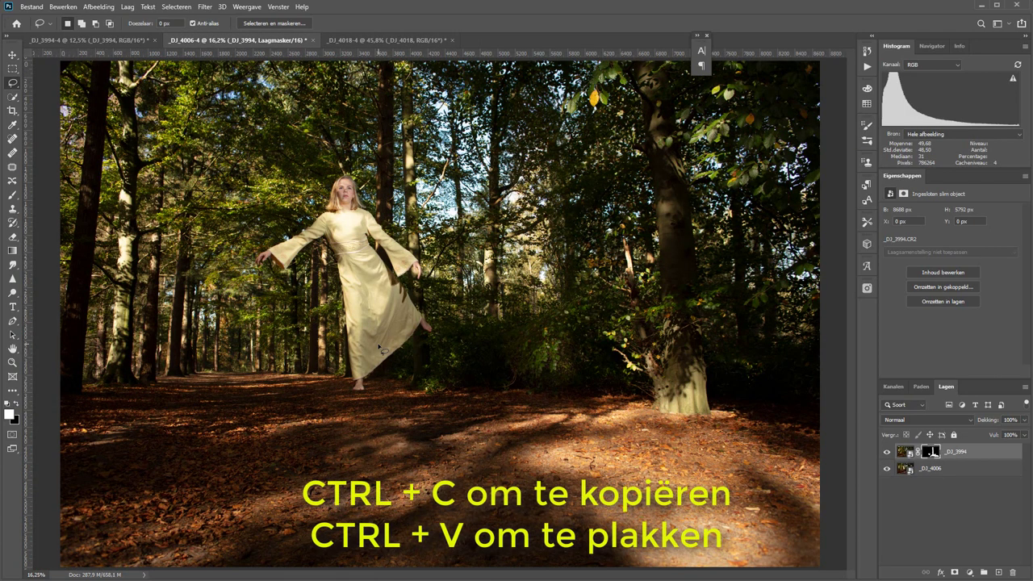
pyautogui.hotkey('ctrl', 'v')
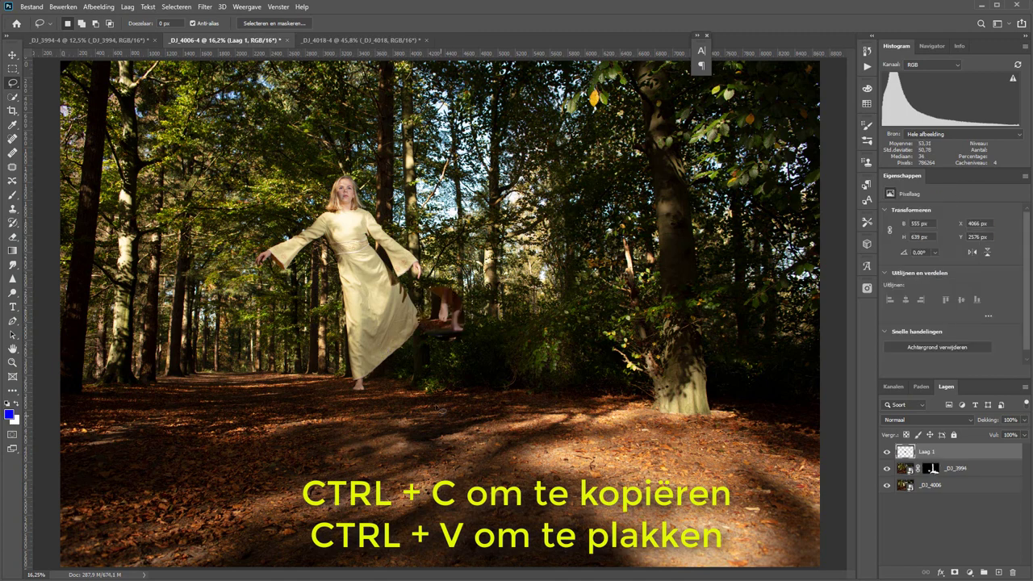
pyautogui.press('v')
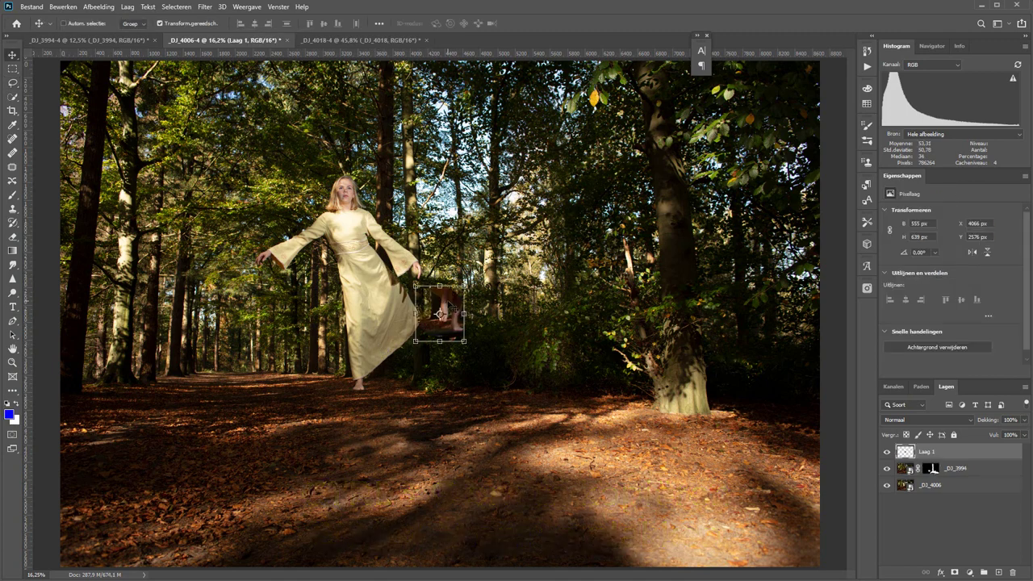
pyautogui.moveTo(449, 307); pyautogui.dragTo(363, 391)
# Align Laag 1's pasted legs under the dress hem at about 71% opacity, then restore 100%
pyautogui.scroll(3, 363, 392)
pyautogui.scroll(3, 363, 391)
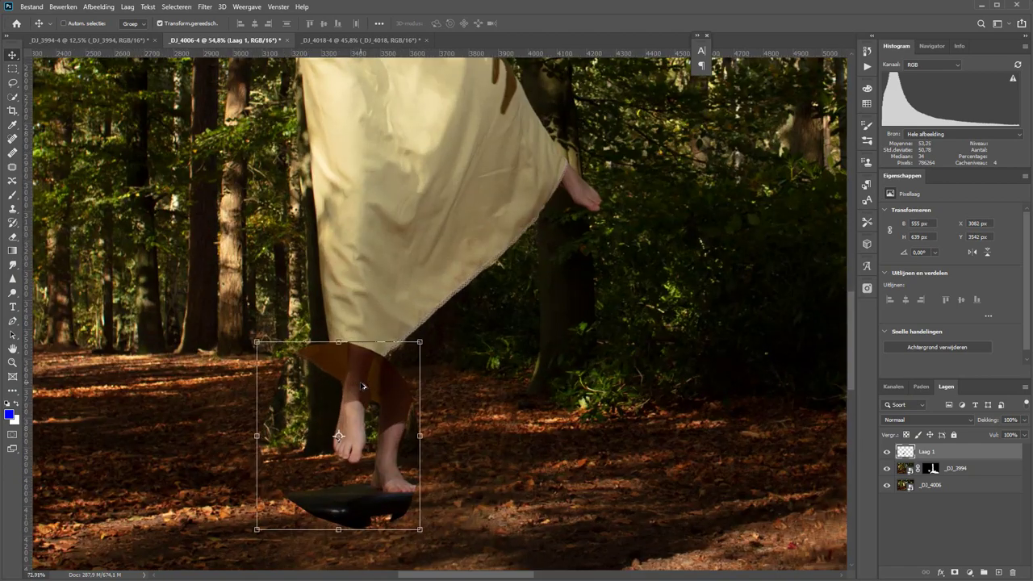
pyautogui.scroll(3, 365, 390)
pyautogui.scroll(3, 370, 389)
pyautogui.moveTo(368, 387); pyautogui.dragTo(504, 313)
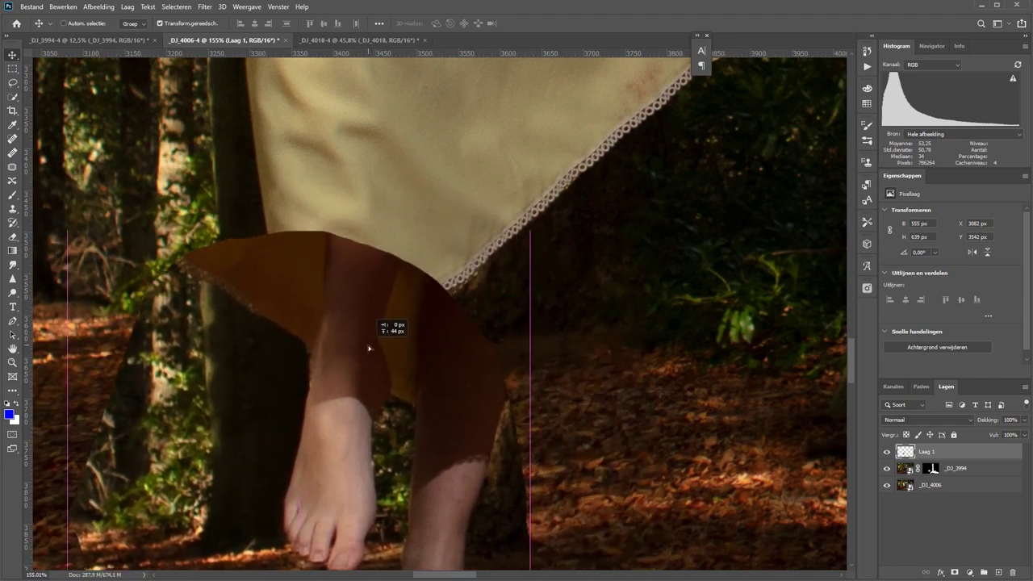
pyautogui.moveTo(503, 312); pyautogui.dragTo(367, 348)
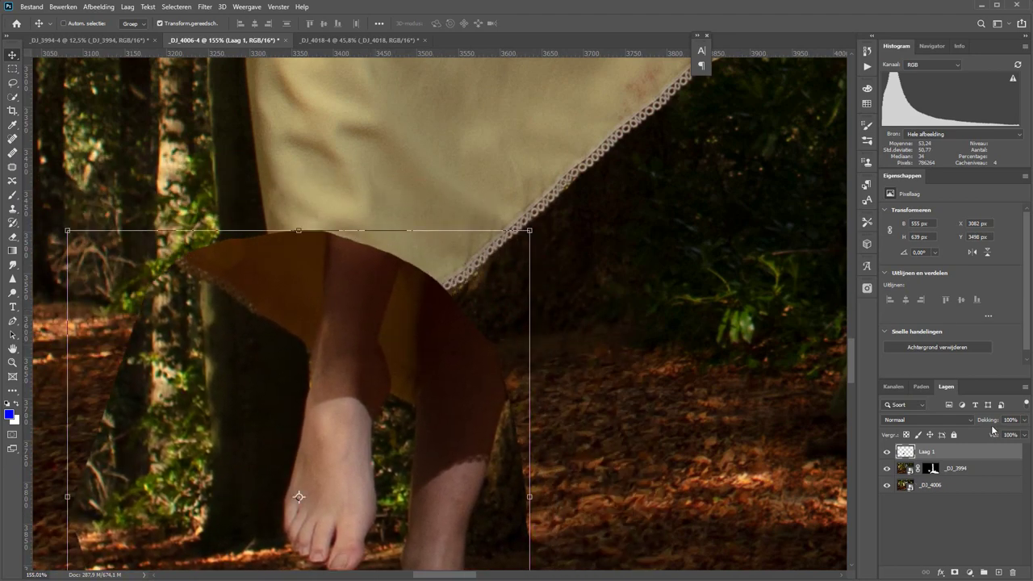
pyautogui.moveTo(992, 429); pyautogui.dragTo(970, 429)
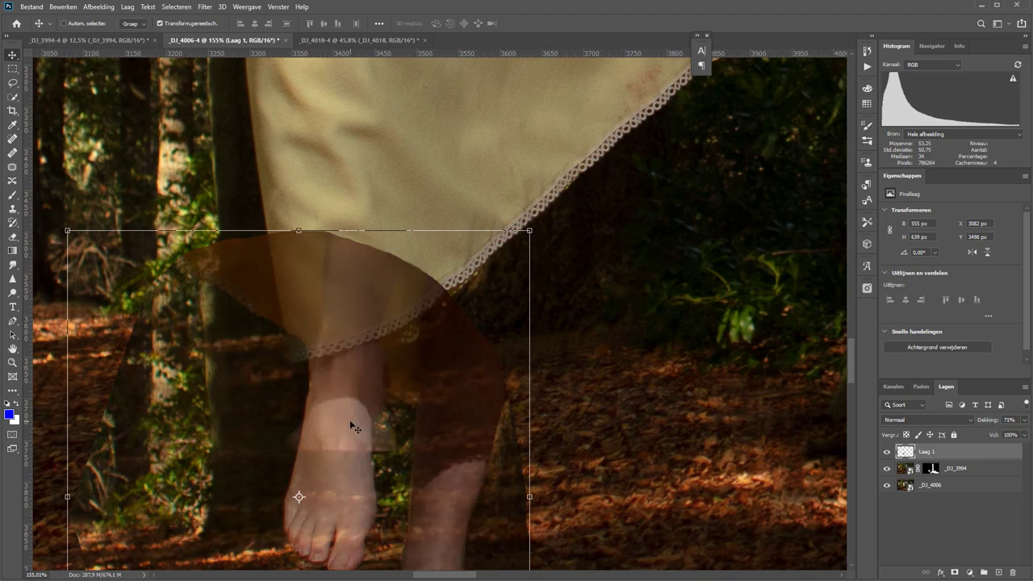
pyautogui.moveTo(349, 420)
pyautogui.mouseDown()
pyautogui.moveTo(364, 420)
pyautogui.moveTo(358, 433)
pyautogui.moveTo(359, 421)
pyautogui.mouseUp()
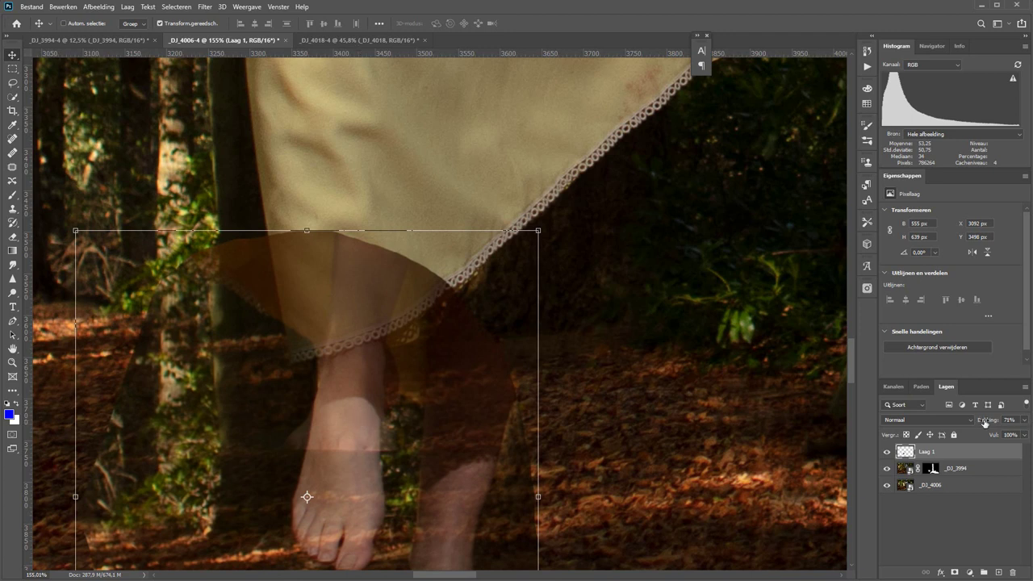
pyautogui.moveTo(985, 424); pyautogui.dragTo(1031, 422)
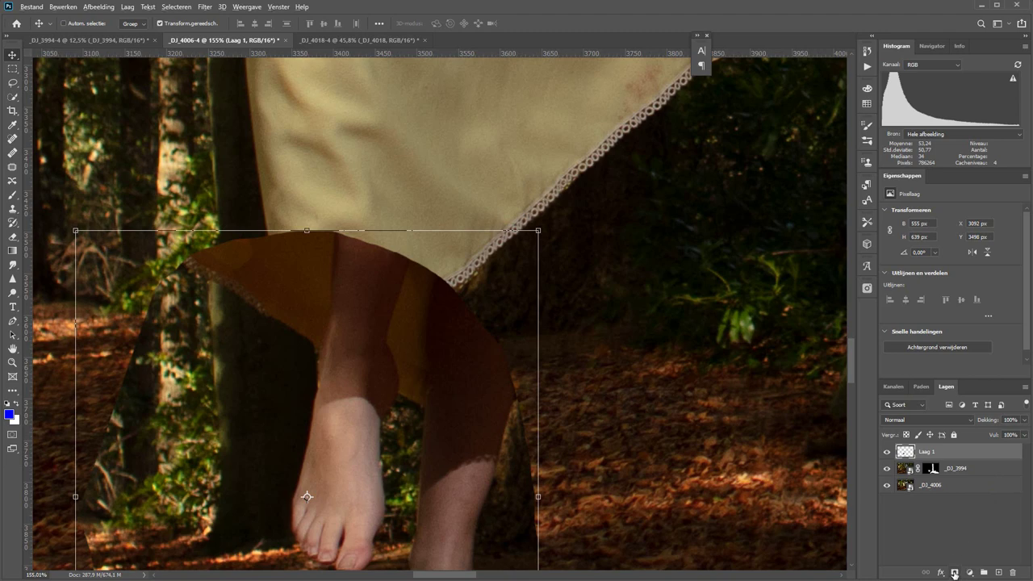
# Add a black layer mask to Laag 1 and ready the Brush, zoomed on the lace hem
pyautogui.keyDown('alt'); pyautogui.click(954, 573); pyautogui.keyUp('alt')
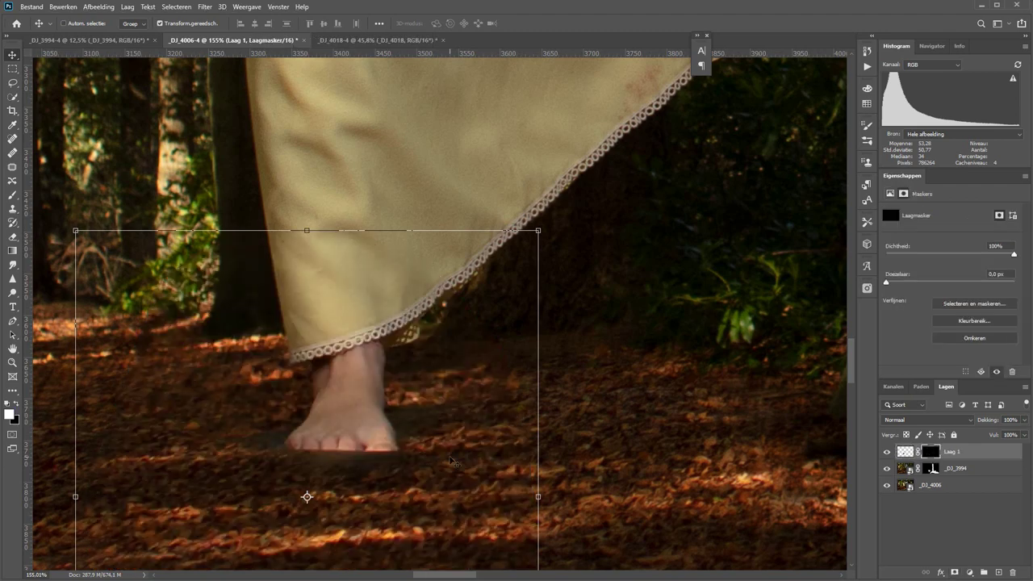
pyautogui.moveTo(618, 443)
pyautogui.mouseDown()
pyautogui.moveTo(738, 238)
pyautogui.moveTo(713, 358)
pyautogui.mouseUp()
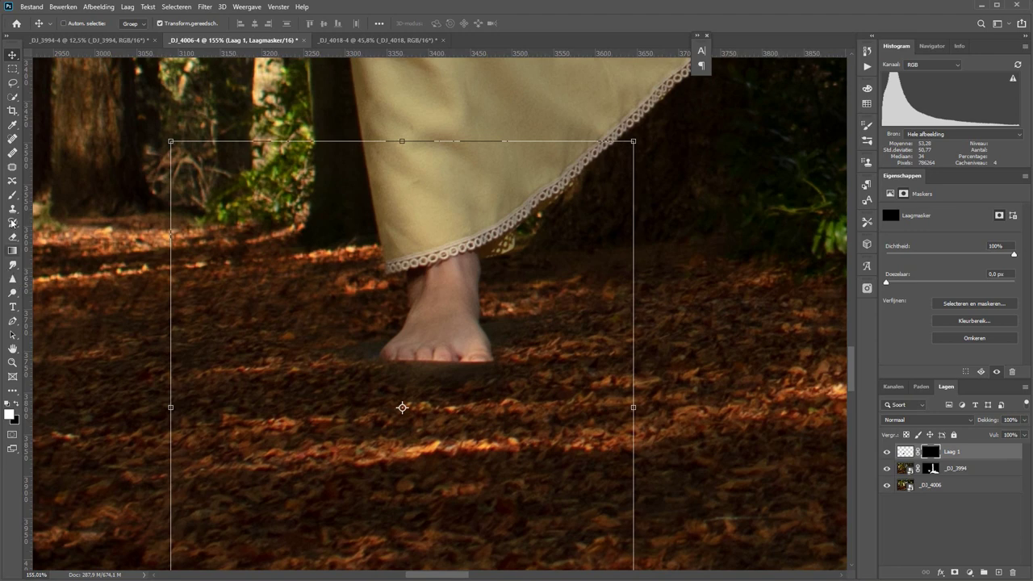
pyautogui.click(12, 197)
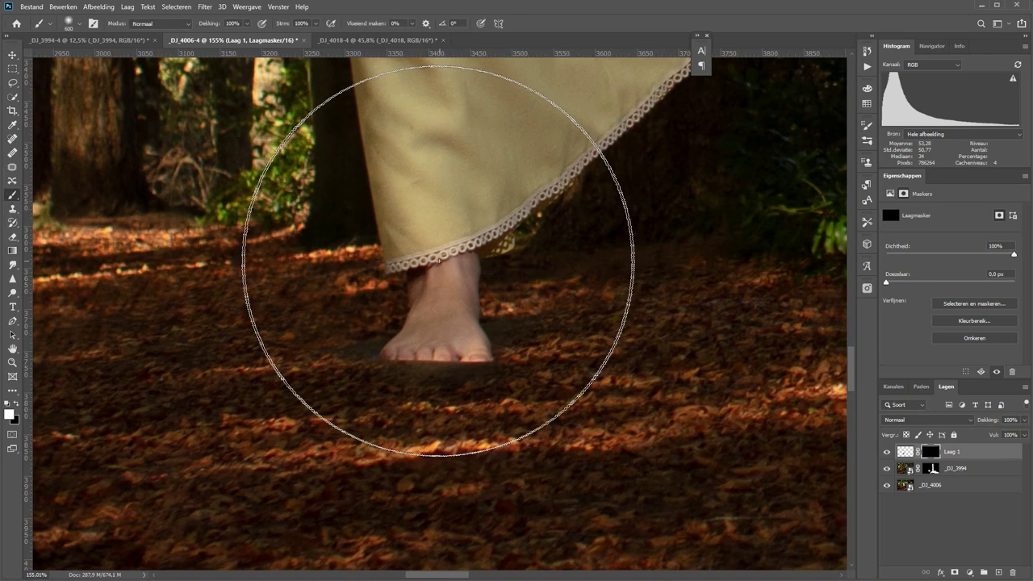
pyautogui.rightClick(501, 288)
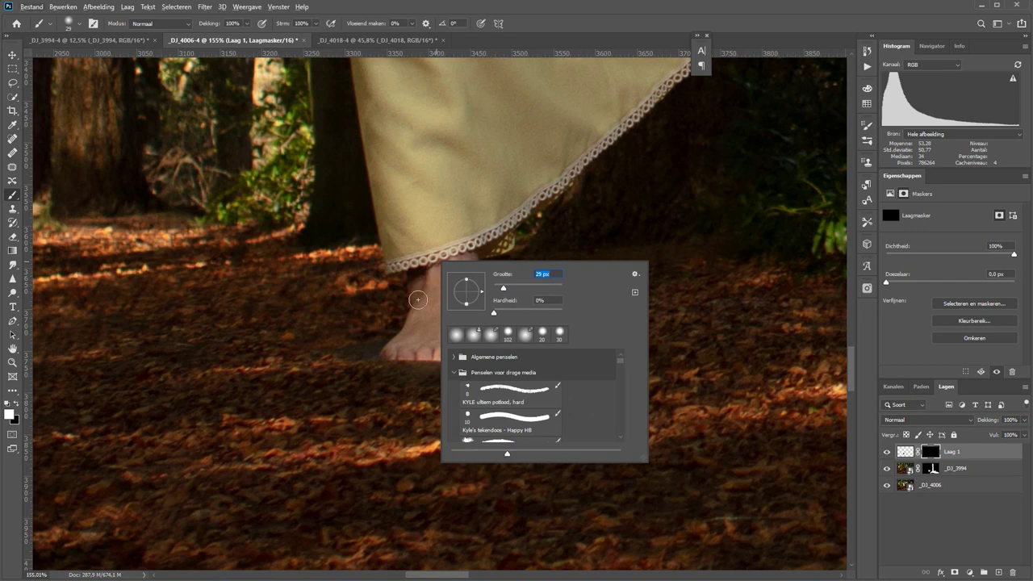
pyautogui.press('Return')
pyautogui.scroll(8, 445, 279)
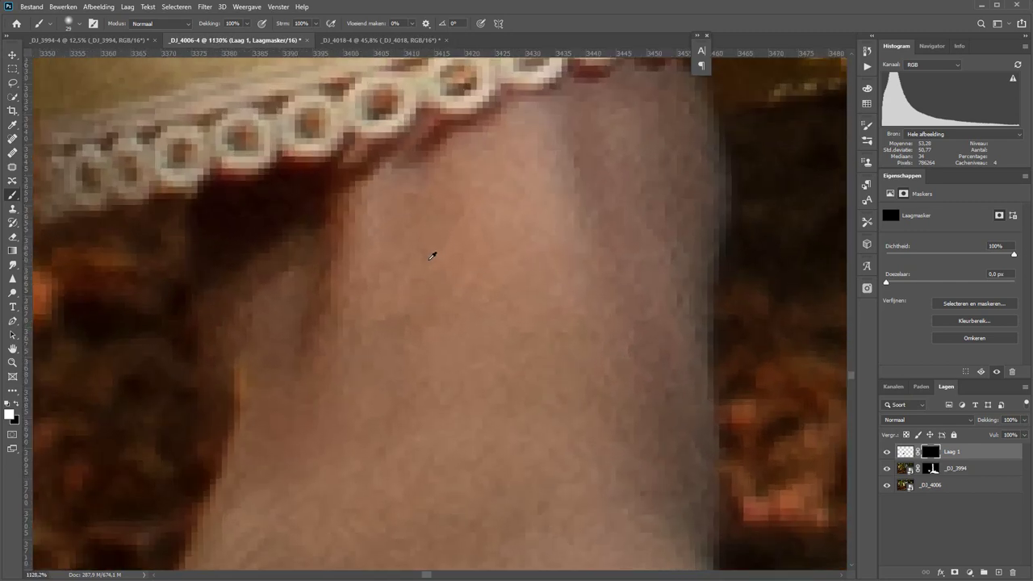
pyautogui.moveTo(419, 229); pyautogui.dragTo(420, 362)
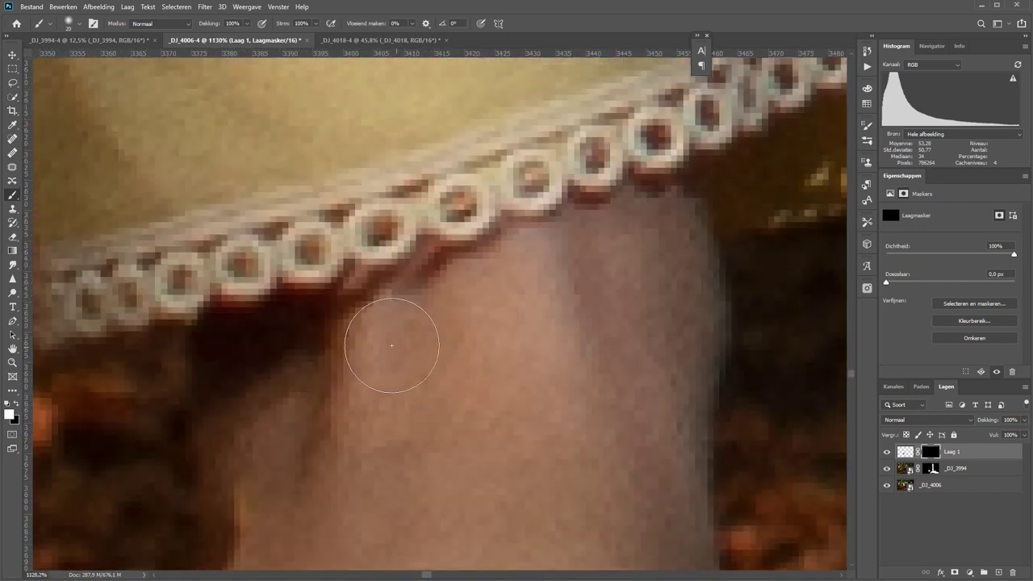
# Paint white on the mask to reveal the leg along the lace edge, plus the foot and toes
pyautogui.press('[')
pyautogui.press('[')
pyautogui.press('[')
pyautogui.moveTo(109, 358)
pyautogui.mouseDown()
pyautogui.moveTo(214, 325)
pyautogui.moveTo(258, 331)
pyautogui.moveTo(288, 307)
pyautogui.moveTo(337, 306)
pyautogui.moveTo(352, 276)
pyautogui.moveTo(394, 280)
pyautogui.moveTo(425, 253)
pyautogui.moveTo(468, 257)
pyautogui.moveTo(581, 210)
pyautogui.moveTo(689, 187)
pyautogui.moveTo(703, 235)
pyautogui.moveTo(734, 260)
pyautogui.mouseUp()
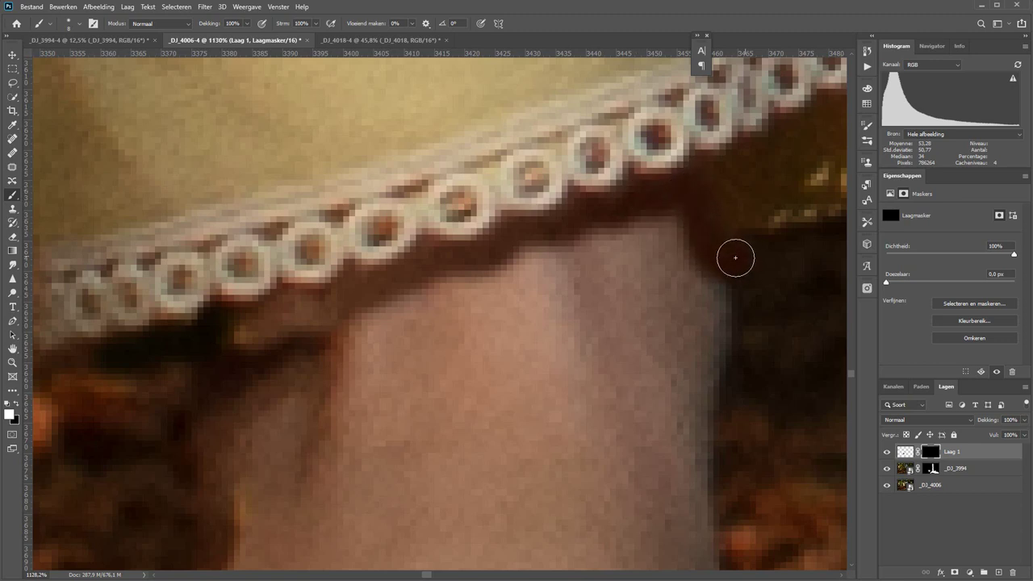
pyautogui.moveTo(802, 247); pyautogui.dragTo(357, 318)
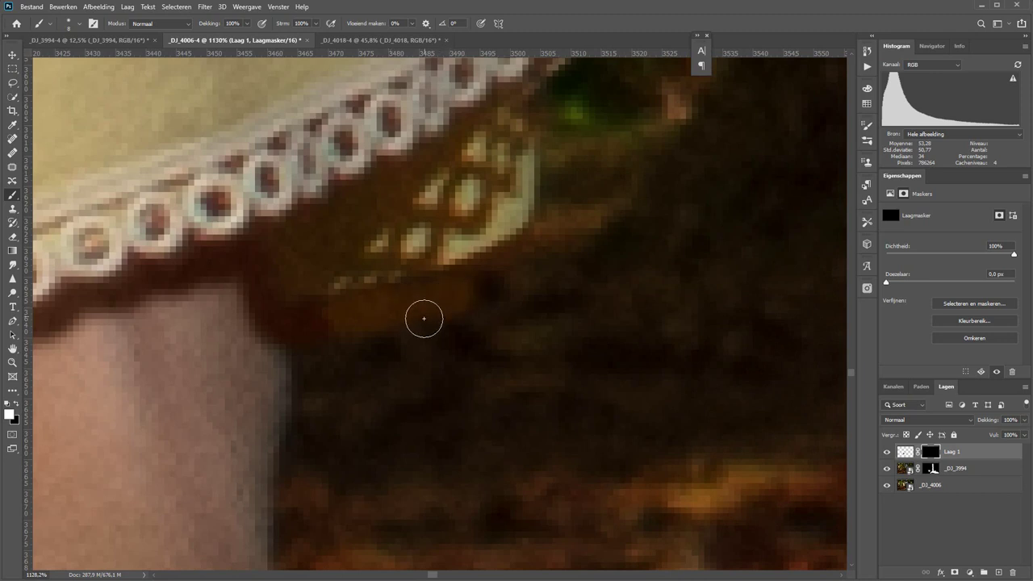
pyautogui.press(']')
pyautogui.press(']')
pyautogui.press(']')
pyautogui.moveTo(431, 330)
pyautogui.mouseDown()
pyautogui.moveTo(401, 358)
pyautogui.moveTo(196, 342)
pyautogui.moveTo(225, 310)
pyautogui.moveTo(145, 327)
pyautogui.moveTo(137, 362)
pyautogui.moveTo(420, 283)
pyautogui.moveTo(138, 363)
pyautogui.moveTo(468, 306)
pyautogui.mouseUp()
pyautogui.moveTo(330, 339)
pyautogui.mouseDown()
pyautogui.moveTo(405, 374)
pyautogui.moveTo(622, 323)
pyautogui.moveTo(750, 272)
pyautogui.moveTo(501, 369)
pyautogui.moveTo(531, 387)
pyautogui.moveTo(312, 422)
pyautogui.moveTo(311, 266)
pyautogui.mouseUp()
pyautogui.scroll(-5, 311, 422)
pyautogui.moveTo(436, 286)
pyautogui.mouseDown()
pyautogui.moveTo(281, 419)
pyautogui.moveTo(455, 436)
pyautogui.moveTo(516, 322)
pyautogui.moveTo(557, 291)
pyautogui.mouseUp()
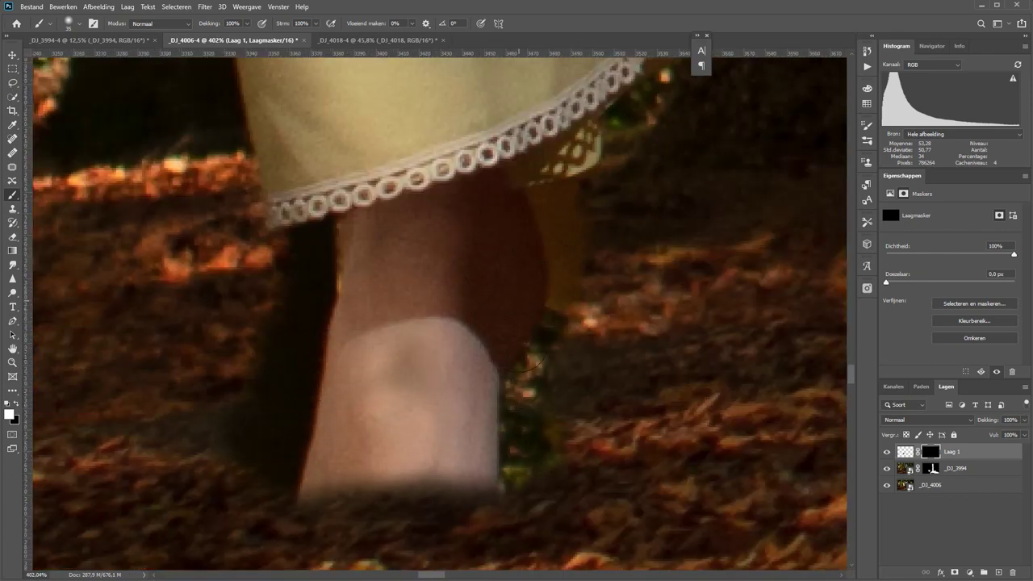
pyautogui.moveTo(533, 363)
pyautogui.mouseDown()
pyautogui.moveTo(323, 495)
pyautogui.moveTo(457, 299)
pyautogui.moveTo(449, 461)
pyautogui.moveTo(601, 517)
pyautogui.moveTo(622, 266)
pyautogui.moveTo(517, 392)
pyautogui.mouseUp()
pyautogui.scroll(10, 517, 392)
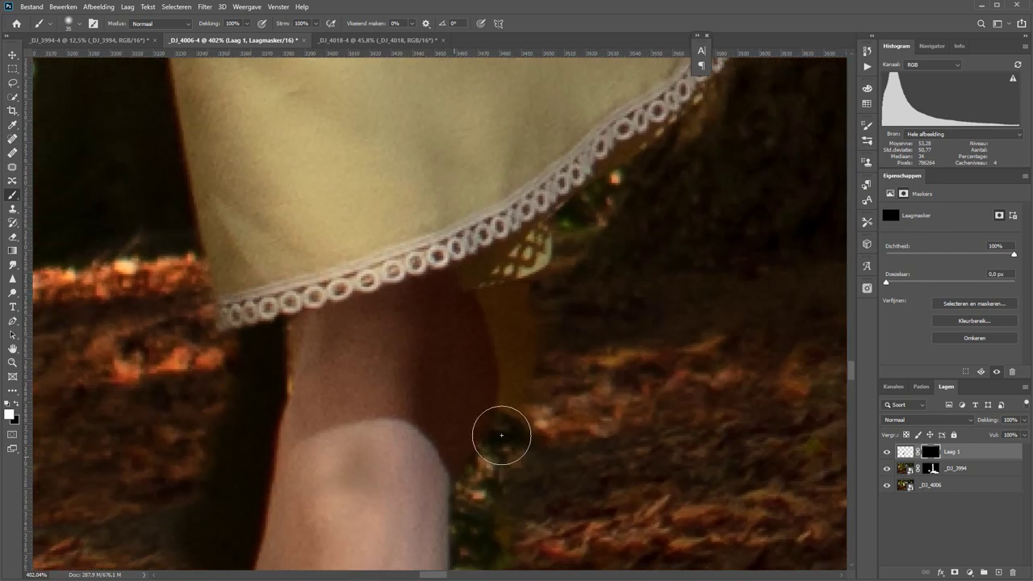
pyautogui.moveTo(558, 438); pyautogui.dragTo(537, 433)
# Paint black to hide the stray patch beside the leg, using brush size 30
pyautogui.press('x')
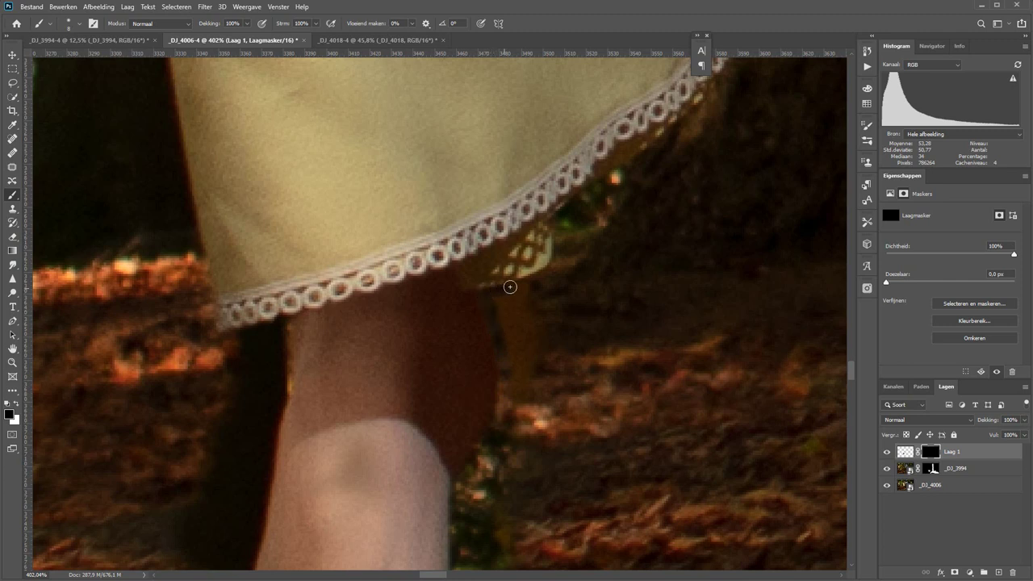
pyautogui.moveTo(520, 348)
pyautogui.mouseDown()
pyautogui.moveTo(514, 305)
pyautogui.moveTo(761, 277)
pyautogui.mouseUp()
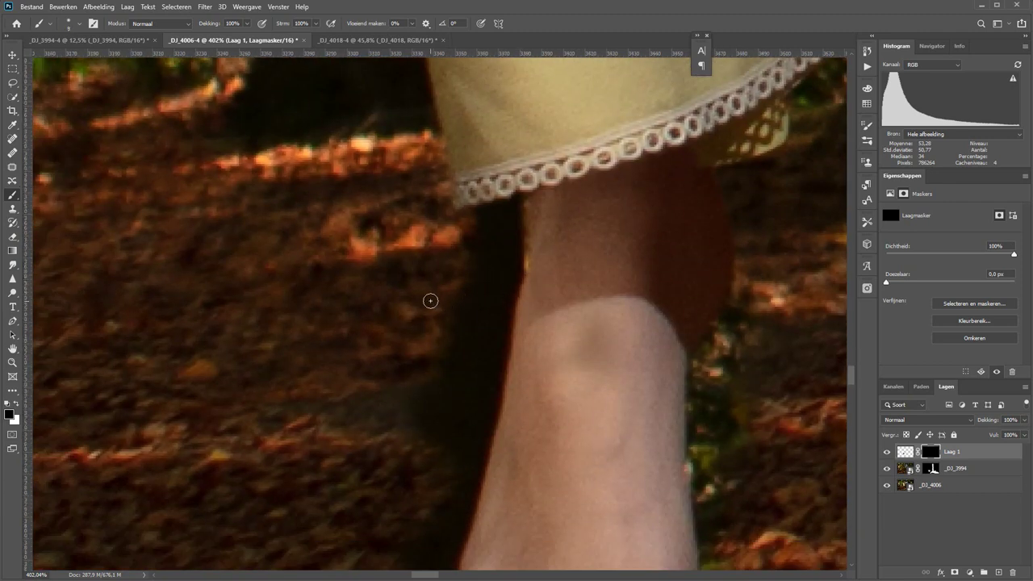
pyautogui.press(']')
pyautogui.press(']')
pyautogui.press(']')
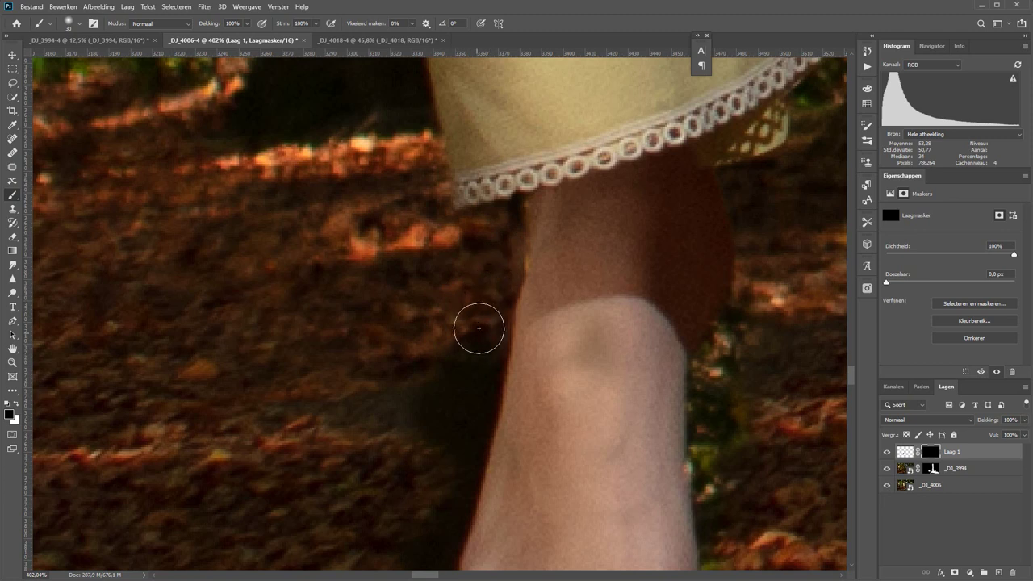
pyautogui.moveTo(472, 355)
pyautogui.mouseDown()
pyautogui.moveTo(439, 454)
pyautogui.moveTo(461, 429)
pyautogui.moveTo(460, 448)
pyautogui.mouseUp()
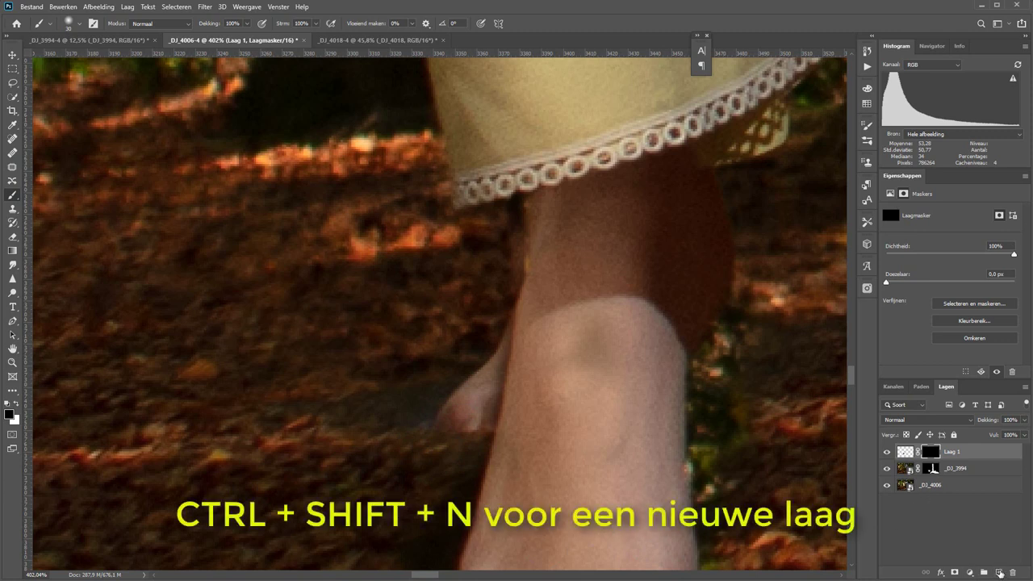
# Create Laag 2 and set the Clone Stamp to size 40, sampling all layers
pyautogui.click(1000, 575)
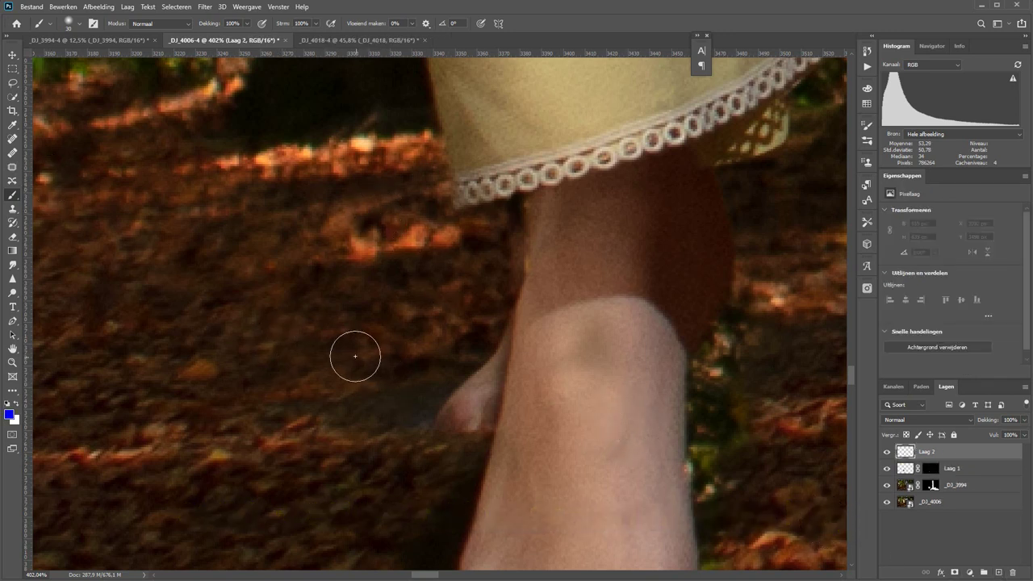
pyautogui.press('s')
pyautogui.press('[')
pyautogui.press('[')
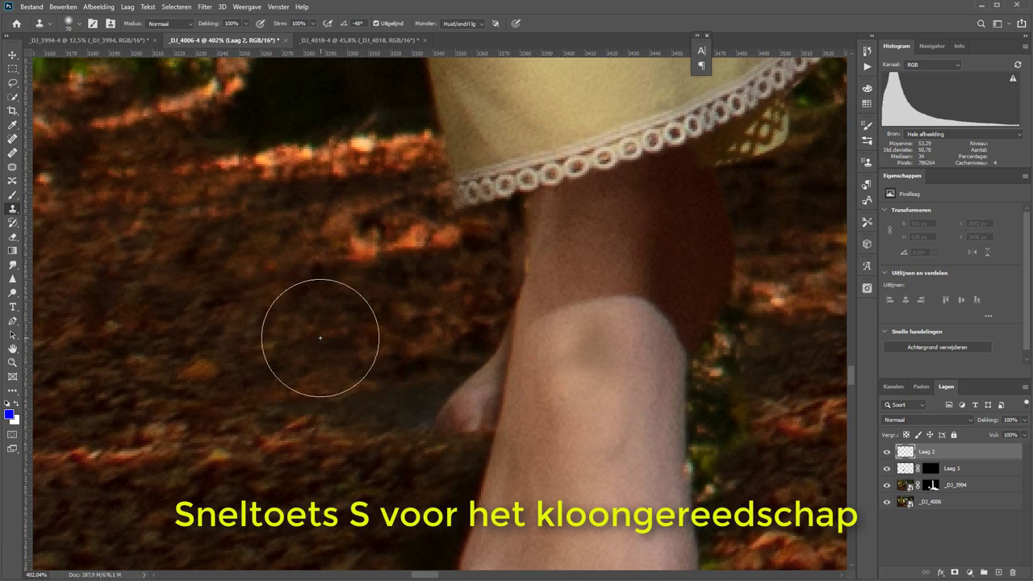
pyautogui.press('[')
pyautogui.press('[')
pyautogui.press('[')
pyautogui.press('[')
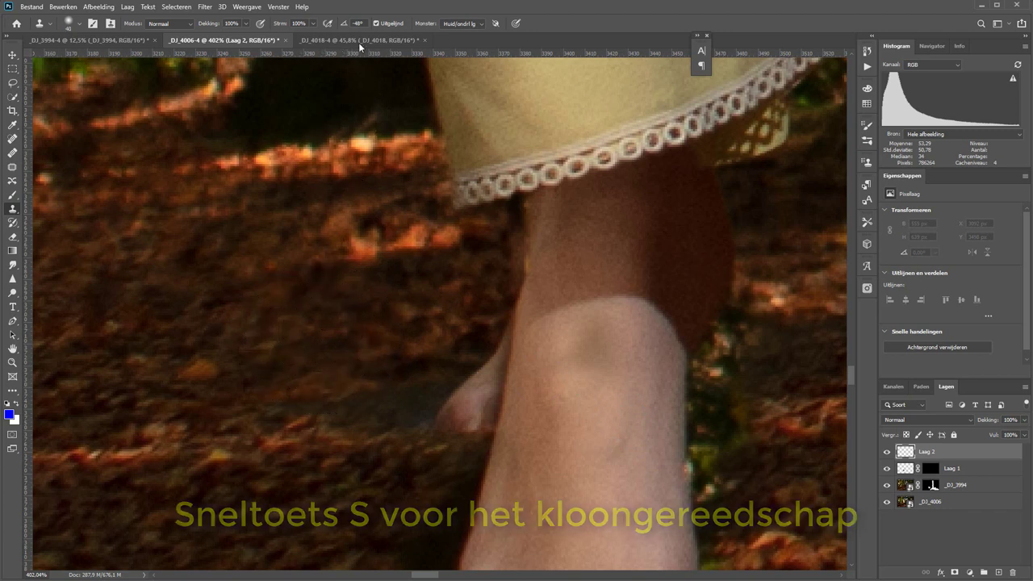
pyautogui.click(456, 24)
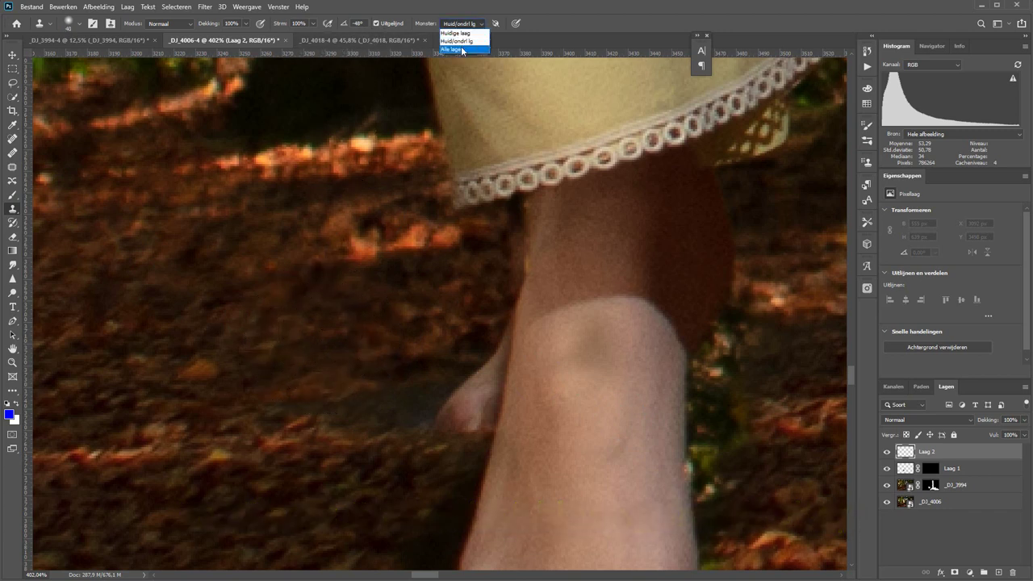
pyautogui.click(463, 46)
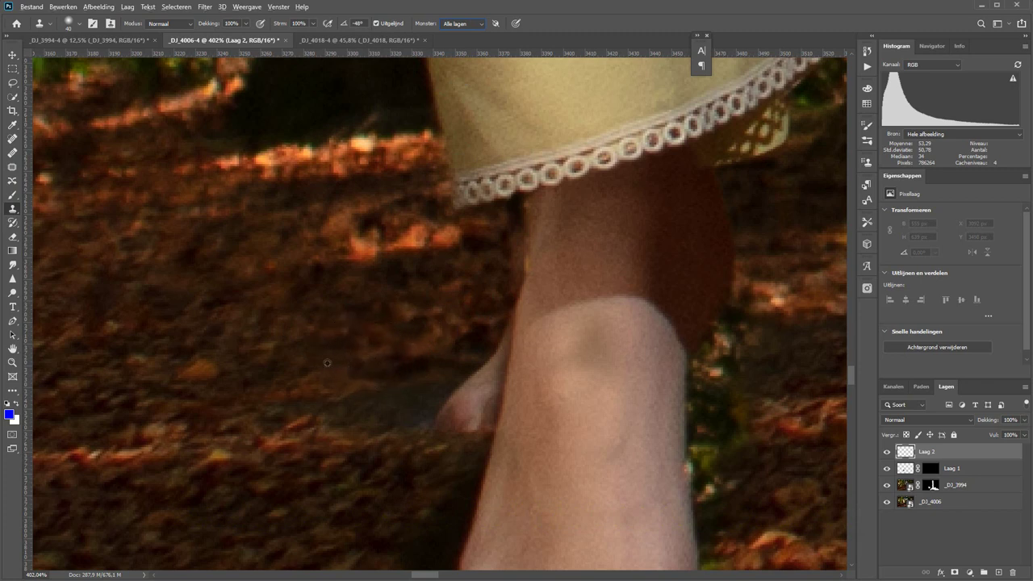
# Clone forest-floor background over the stray toe beside the leg, then zoom out to the full composite
pyautogui.moveTo(452, 365)
pyautogui.mouseDown()
pyautogui.moveTo(461, 362)
pyautogui.moveTo(475, 401)
pyautogui.moveTo(507, 228)
pyautogui.mouseUp()
pyautogui.press('[')
pyautogui.press('[')
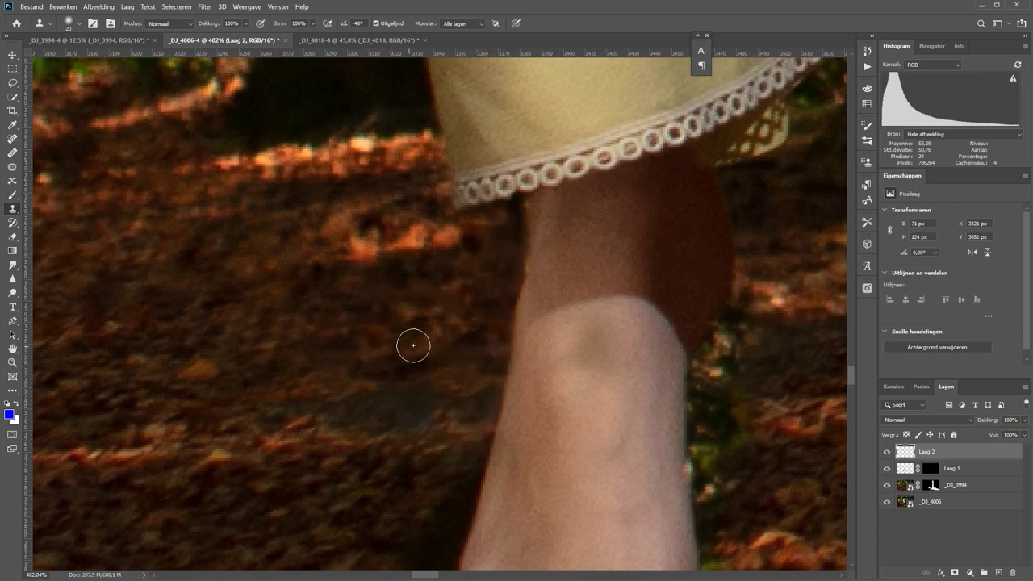
pyautogui.hotkey('ctrl', '0')
pyautogui.hotkey('ctrl', '-')
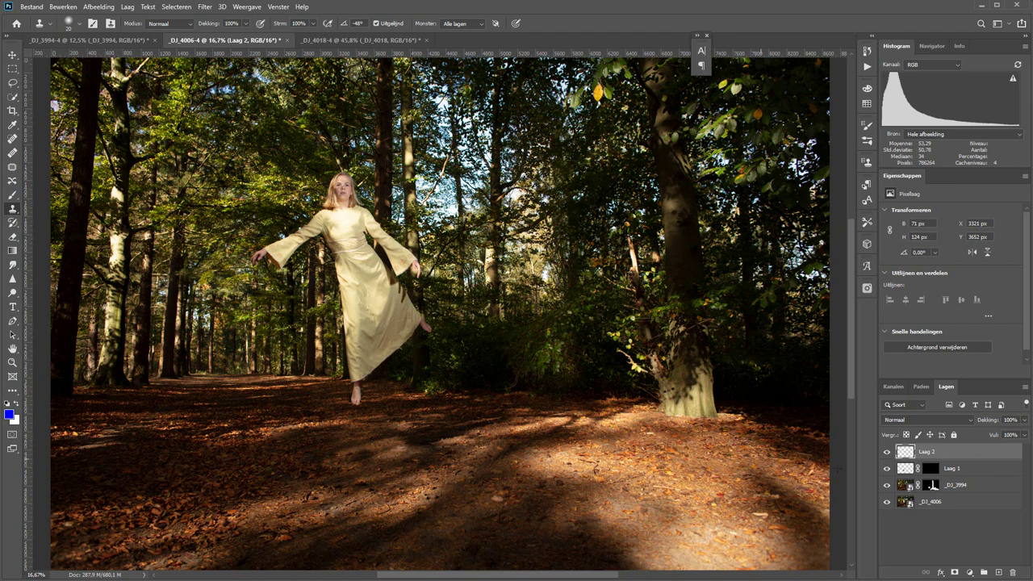
# Toggle Laag 1 and Laag 2 visibility to check the cloned area around the foot
pyautogui.keyDown('shift'); pyautogui.click(960, 470); pyautogui.keyUp('shift')
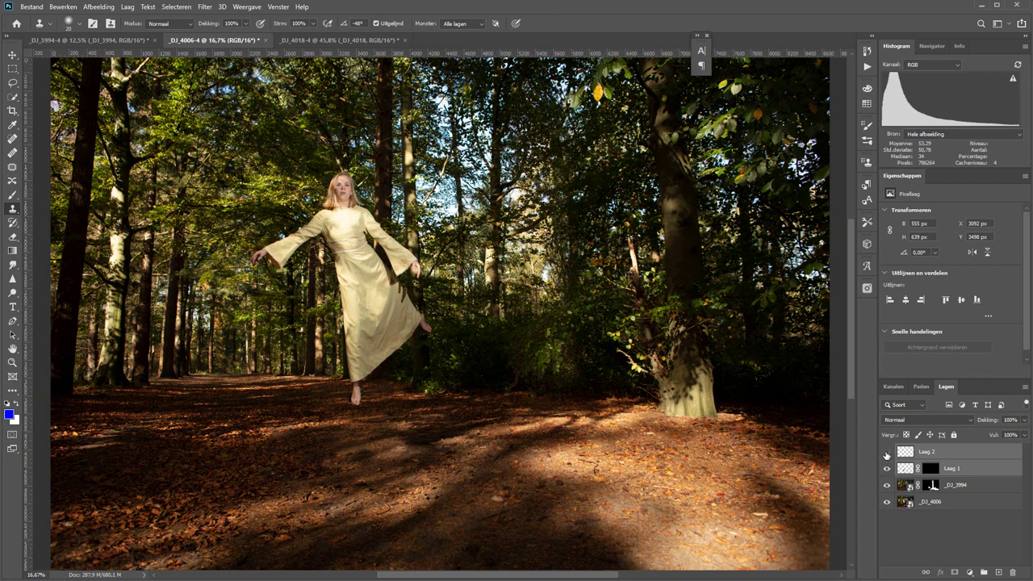
pyautogui.click(900, 452)
pyautogui.click(887, 453)
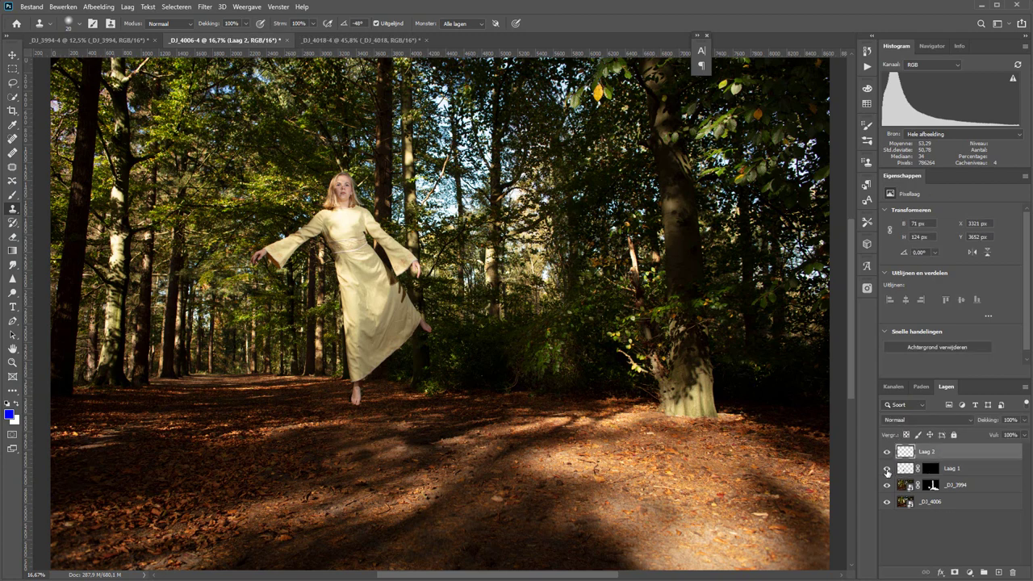
pyautogui.click(887, 470)
pyautogui.click(888, 469)
# Add a Hue/Saturation adjustment layer with Saturation at -29
pyautogui.click(971, 573)
pyautogui.click(980, 471)
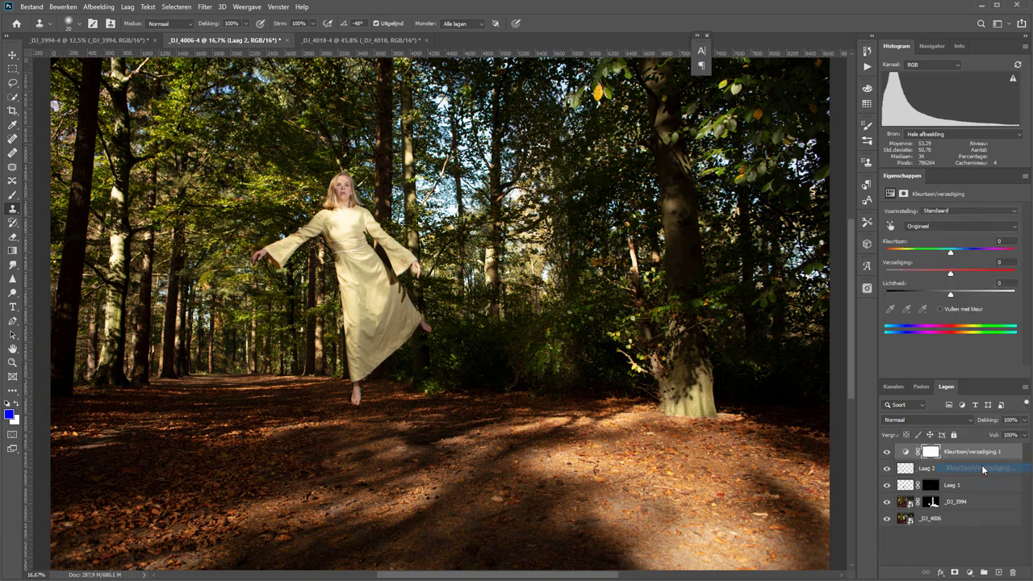
pyautogui.moveTo(949, 274)
pyautogui.mouseDown()
pyautogui.moveTo(931, 274)
pyautogui.moveTo(949, 271)
pyautogui.mouseUp()
# Add a Color Balance layer shifting the shadows toward blue and cyan
pyautogui.click(971, 573)
pyautogui.click(961, 481)
pyautogui.click(958, 212)
pyautogui.click(928, 222)
pyautogui.moveTo(936, 232); pyautogui.dragTo(931, 236)
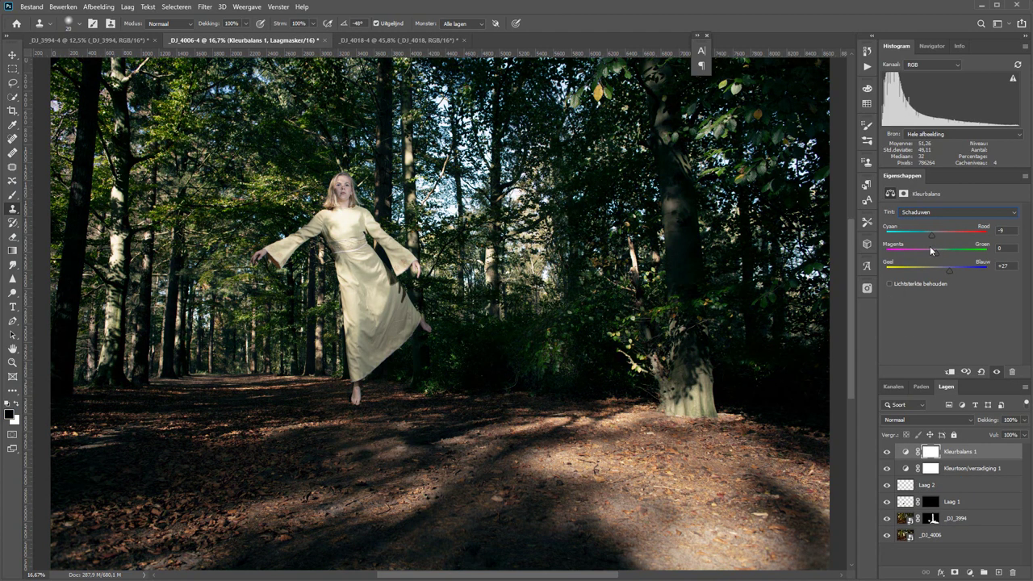
pyautogui.moveTo(986, 420); pyautogui.dragTo(965, 419)
pyautogui.click(958, 211)
pyautogui.click(928, 222)
# Add a second Hue/Saturation layer and push Kleurbalans 1's shadows further toward blue
pyautogui.click(971, 573)
pyautogui.click(979, 471)
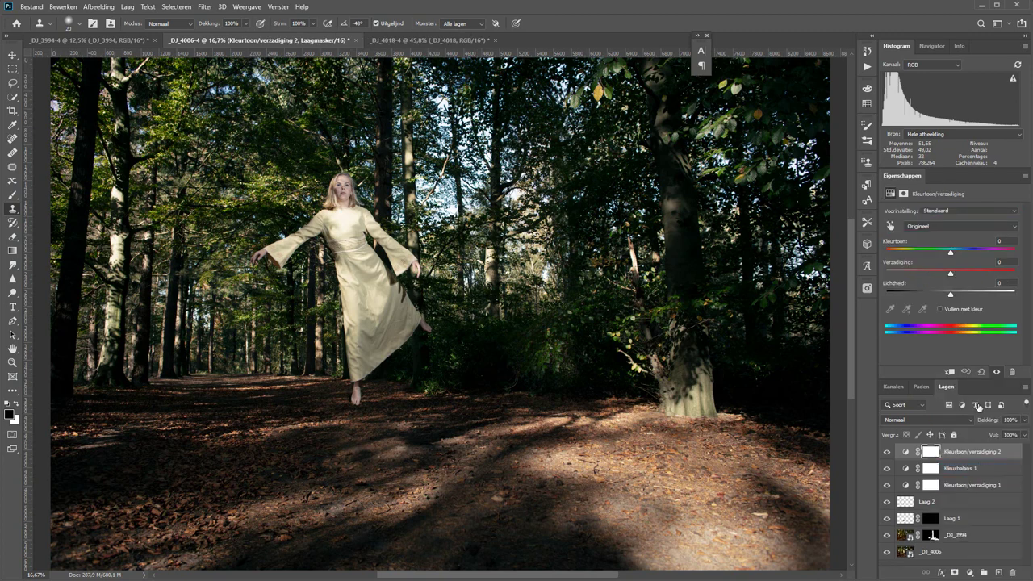
pyautogui.moveTo(966, 274); pyautogui.dragTo(956, 271)
pyautogui.click(960, 468)
pyautogui.click(958, 212)
pyautogui.click(914, 221)
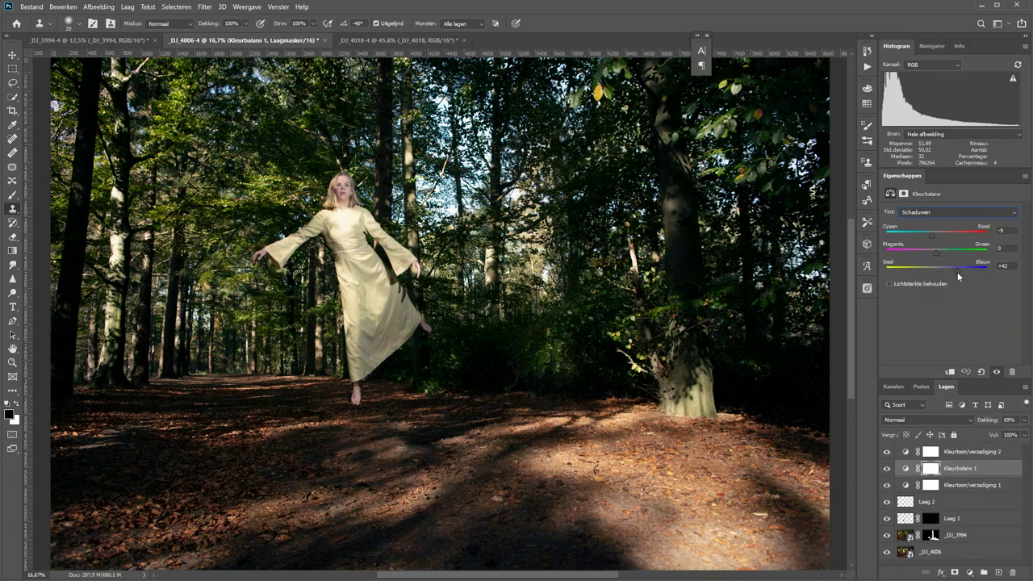
pyautogui.moveTo(933, 235); pyautogui.dragTo(942, 235)
# Add a third Hue/Saturation shifting greens to orange, with its mask inverted and painted white over the trees
pyautogui.click(971, 573)
pyautogui.click(979, 471)
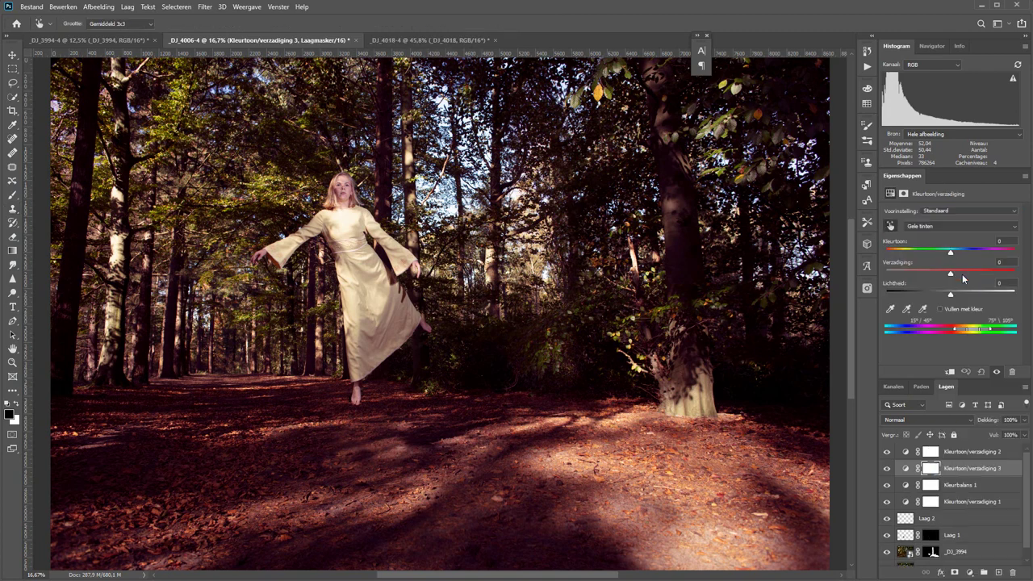
pyautogui.moveTo(949, 252); pyautogui.dragTo(932, 252)
pyautogui.hotkey('ctrl', 'i')
pyautogui.press('s')
pyautogui.press('b')
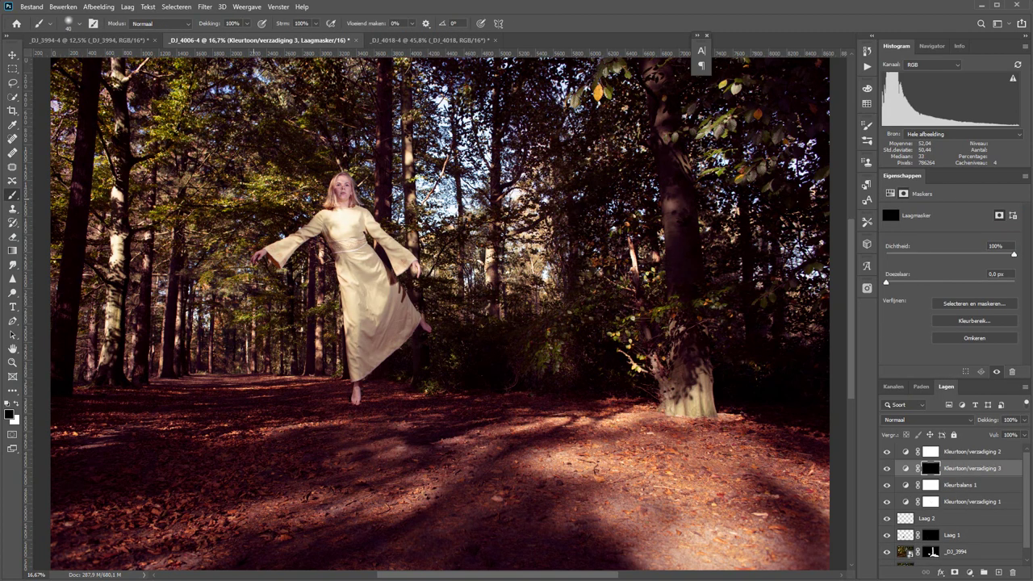
pyautogui.press('x')
pyautogui.moveTo(259, 177)
pyautogui.mouseDown()
pyautogui.moveTo(173, 85)
pyautogui.moveTo(179, 272)
pyautogui.moveTo(307, 322)
pyautogui.moveTo(87, 349)
pyautogui.moveTo(376, 131)
pyautogui.moveTo(805, 188)
pyautogui.mouseUp()
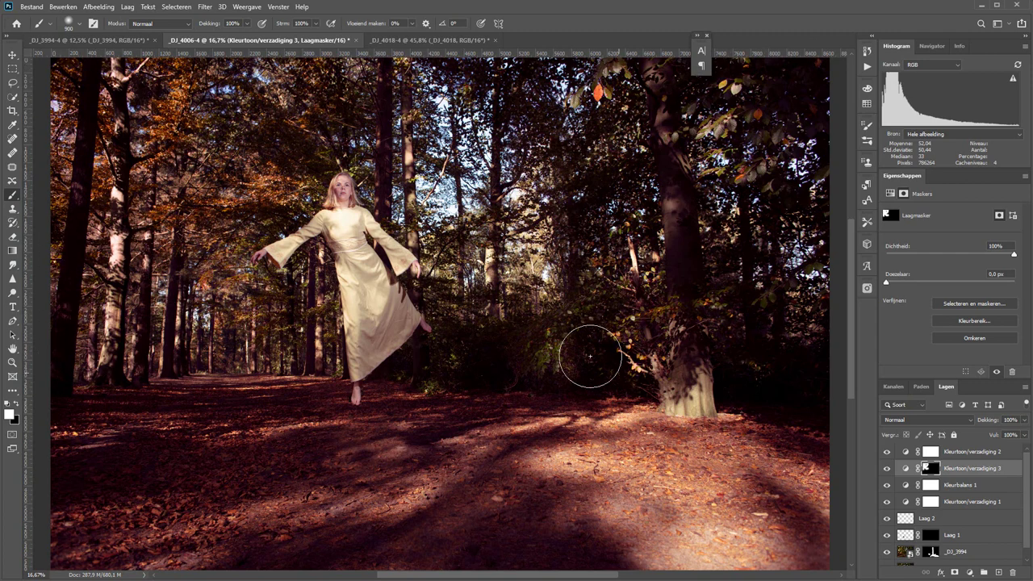
pyautogui.moveTo(479, 369); pyautogui.dragTo(475, 108)
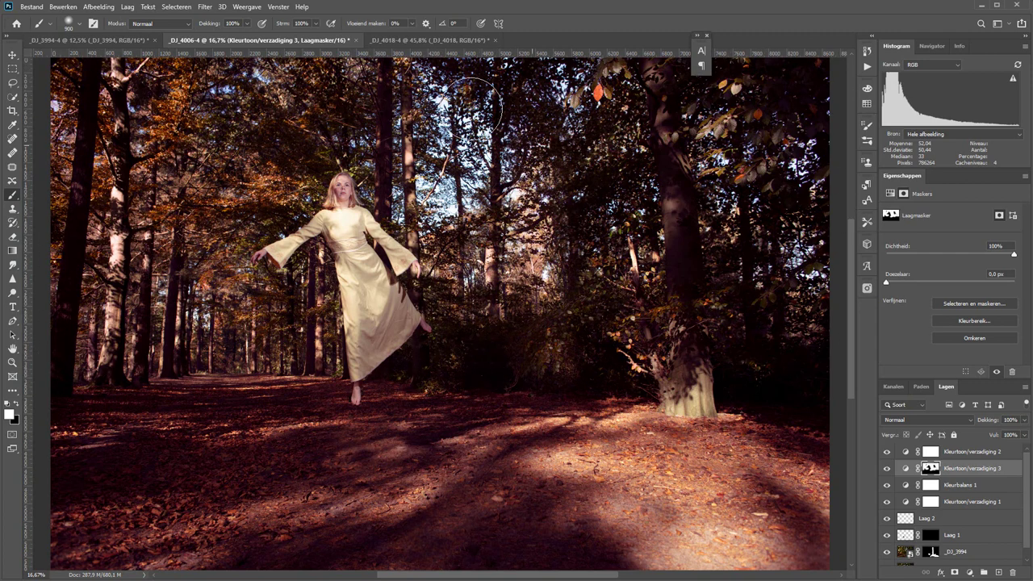
pyautogui.press('[')
pyautogui.press('[')
pyautogui.press('[')
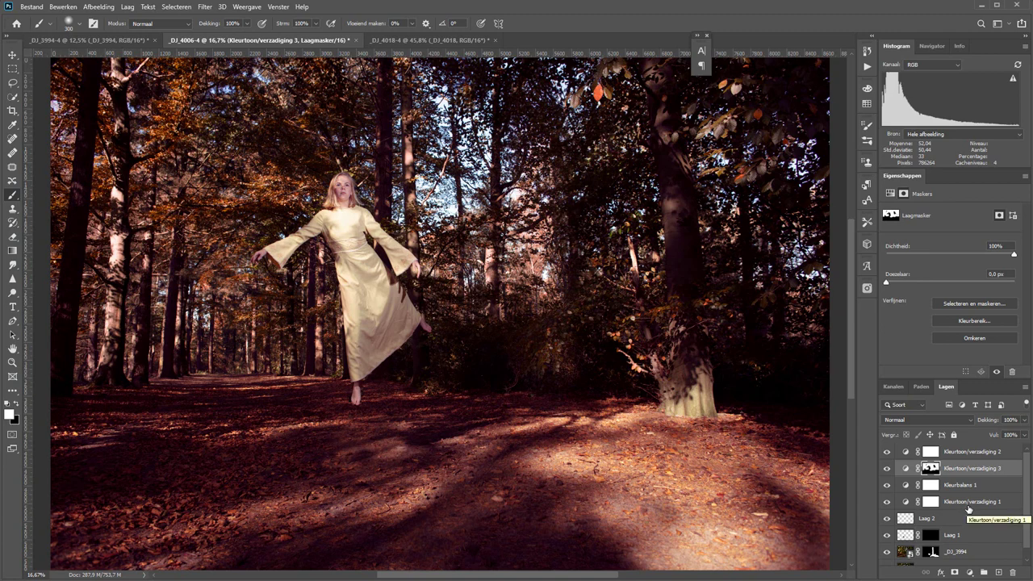
# Group the four adjustment layers into Groep 1 and toggle it to compare the grading
pyautogui.click(972, 508)
pyautogui.keyDown('shift'); pyautogui.click(972, 451); pyautogui.keyUp('shift')
pyautogui.hotkey('ctrl', 'g')
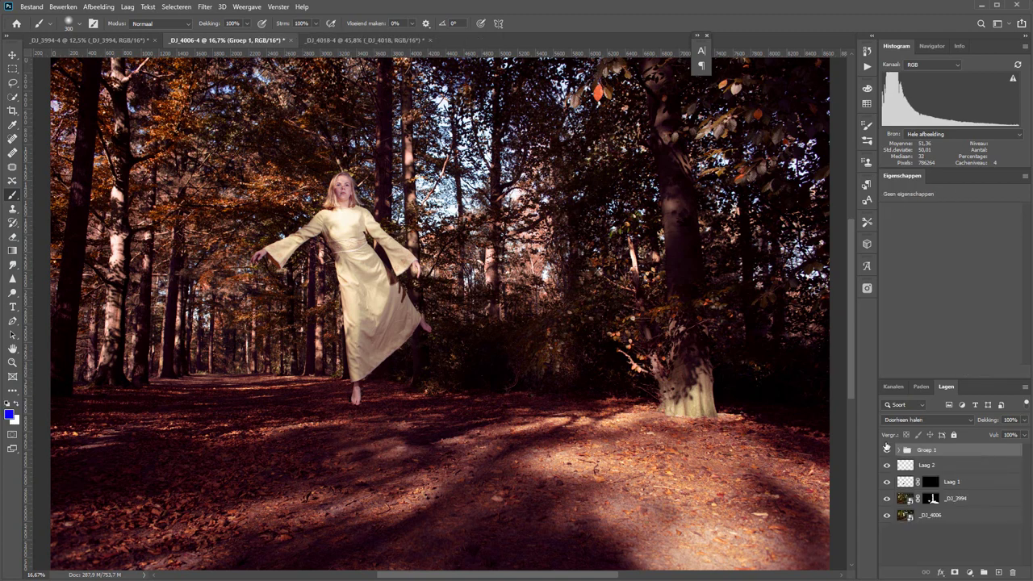
pyautogui.click(886, 450)
# Add a Curves layer that darkens the image while holding the highlights, comparing against the original photo
pyautogui.click(970, 572)
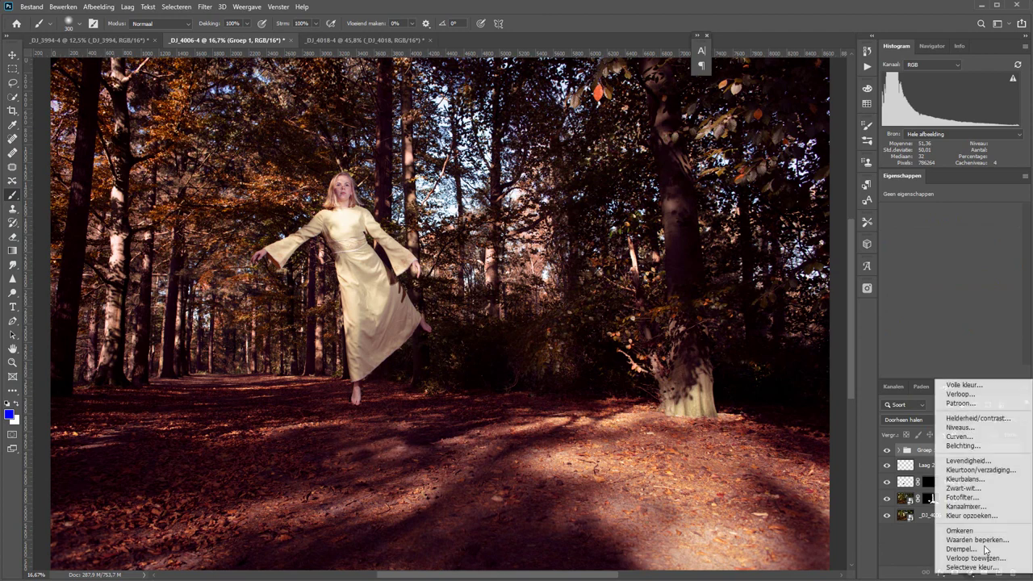
pyautogui.click(973, 413)
pyautogui.moveTo(937, 314); pyautogui.dragTo(936, 317)
pyautogui.moveTo(980, 261); pyautogui.dragTo(985, 264)
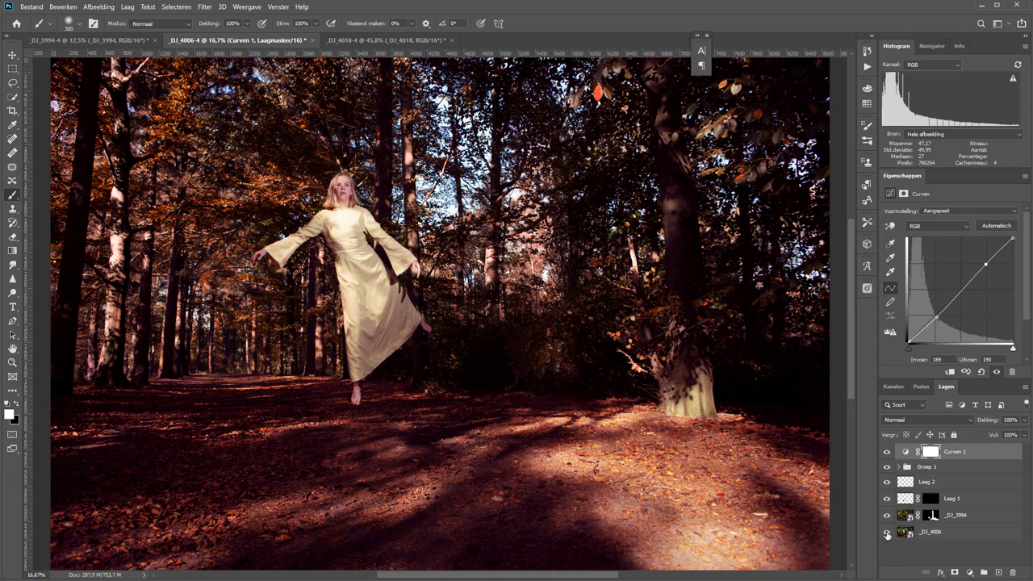
pyautogui.keyDown('alt'); pyautogui.click(887, 532); pyautogui.keyUp('alt')
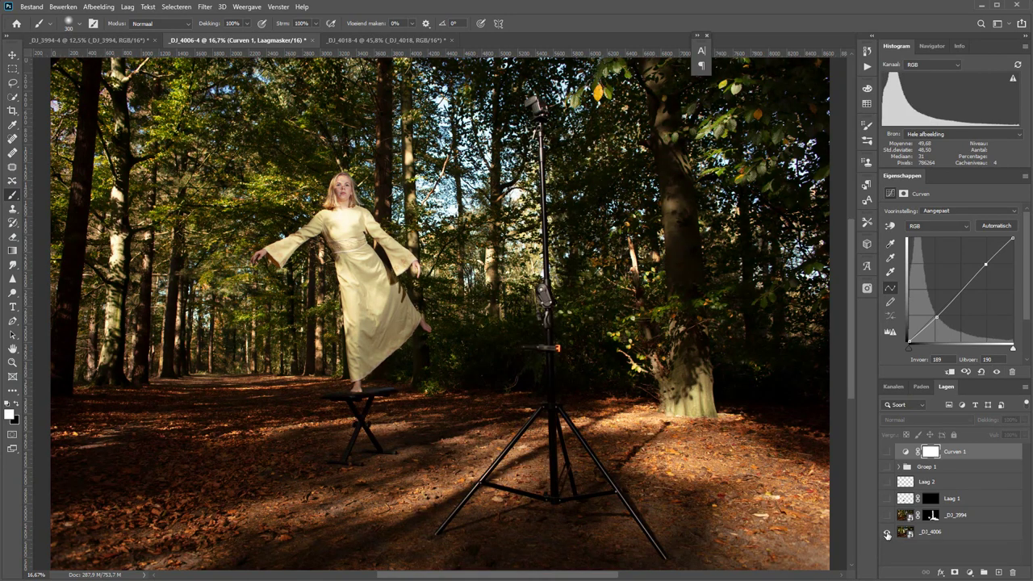
pyautogui.keyDown('alt'); pyautogui.click(886, 532); pyautogui.keyUp('alt')
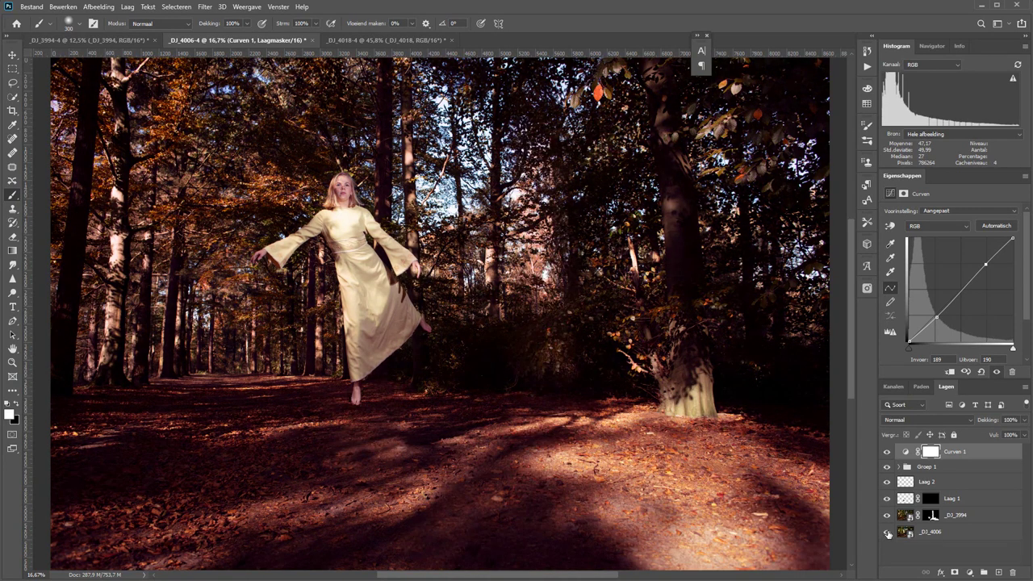